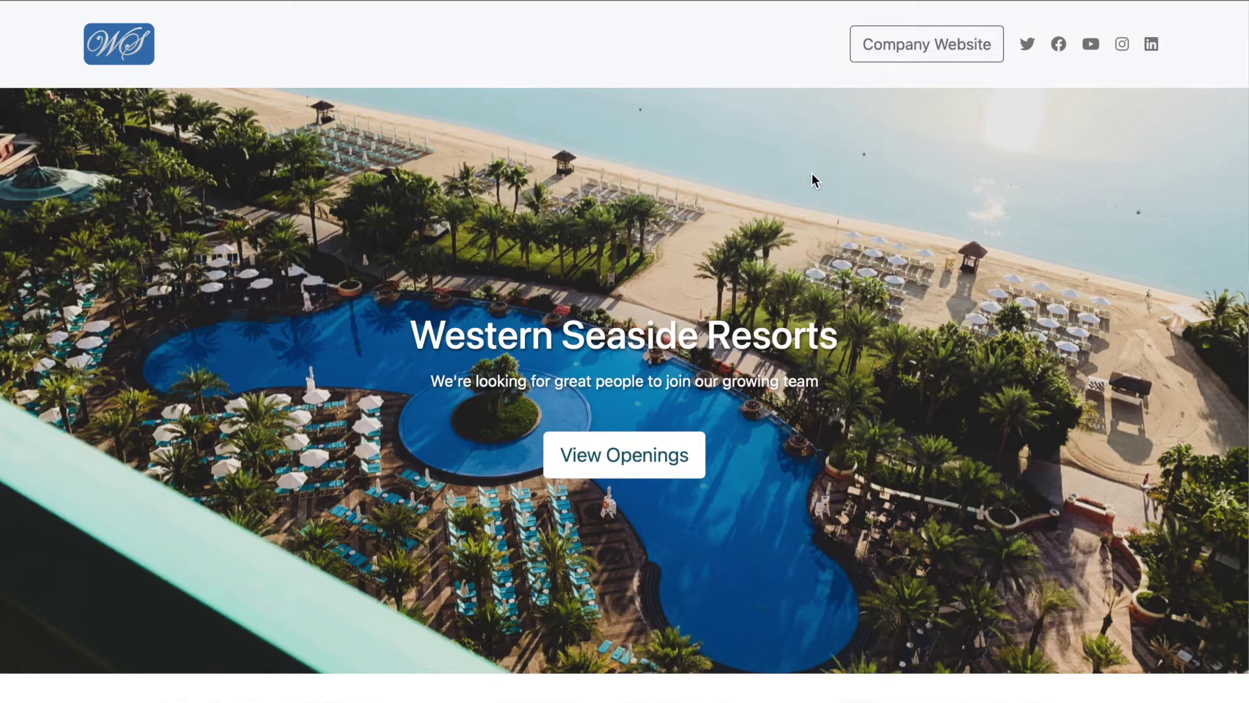
Scroll the live Western Seaside Resorts page past the photos, founder text and six openings.
scroll(812, 174, "down", 4)
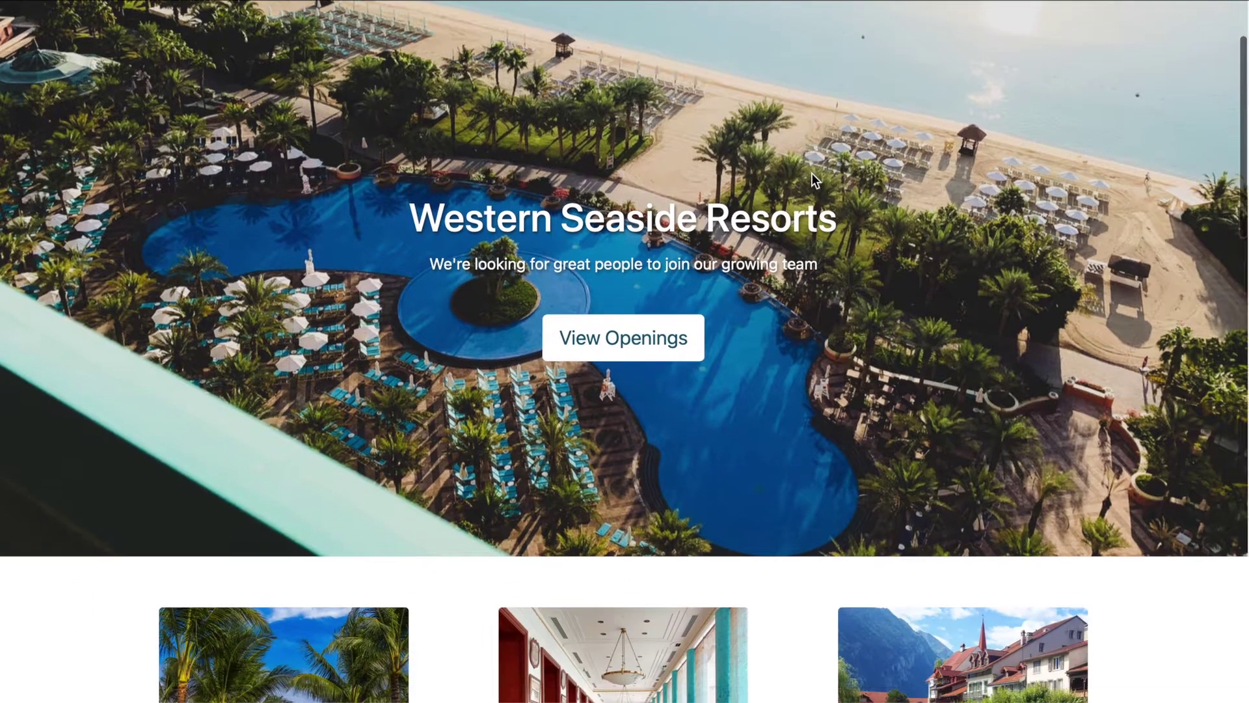
scroll(812, 173, "down", 4)
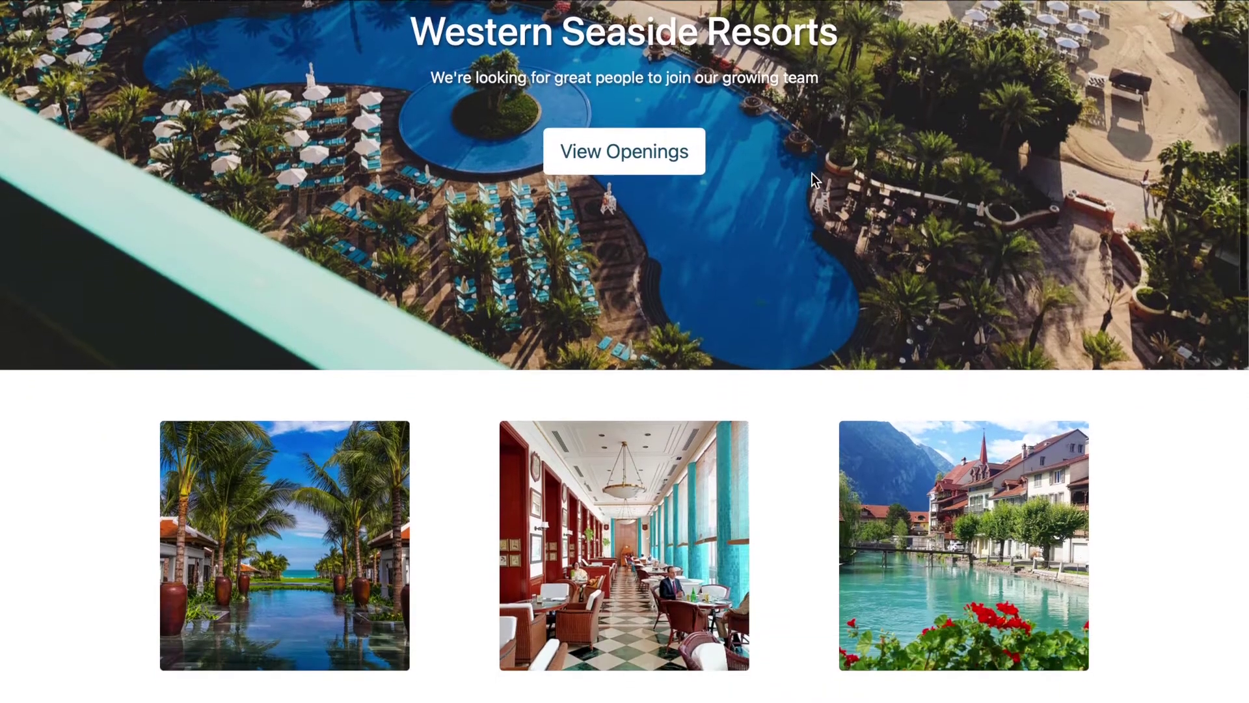
scroll(812, 173, "down", 3)
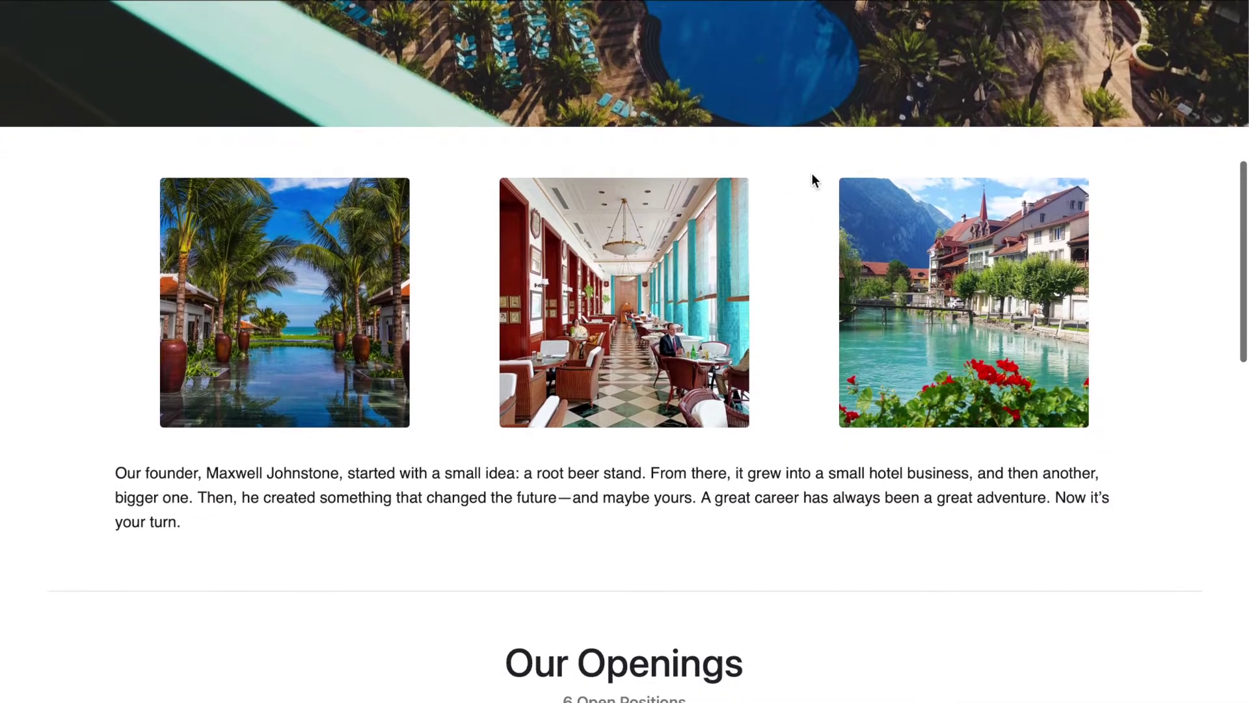
scroll(812, 173, "down", 3)
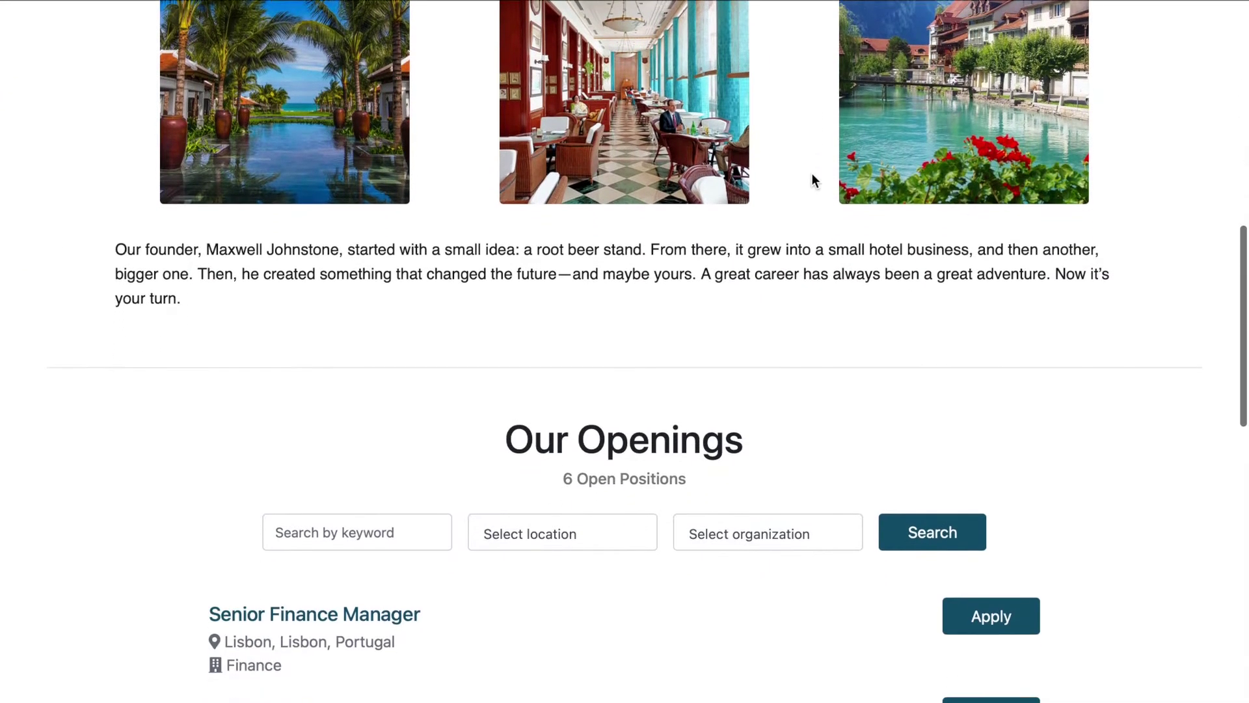
scroll(812, 173, "down", 4)
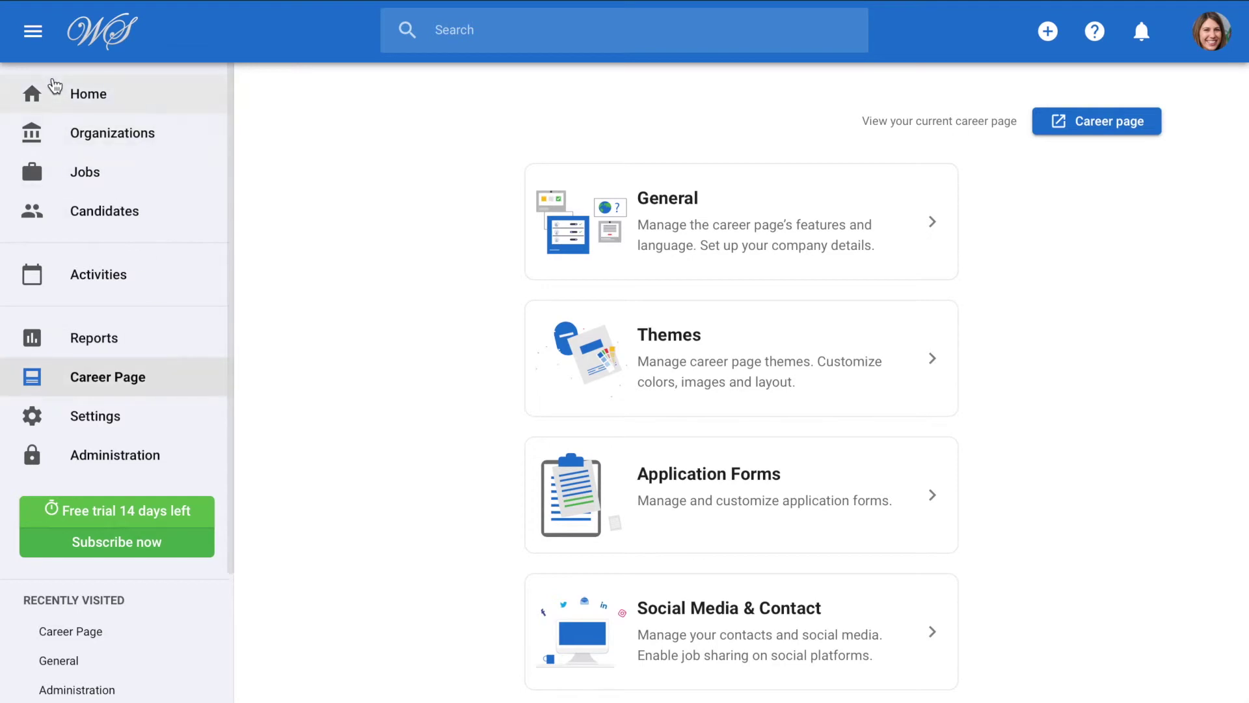
Turn on the career page contact email, enter the company's official address, and save it.
left_click(33, 34)
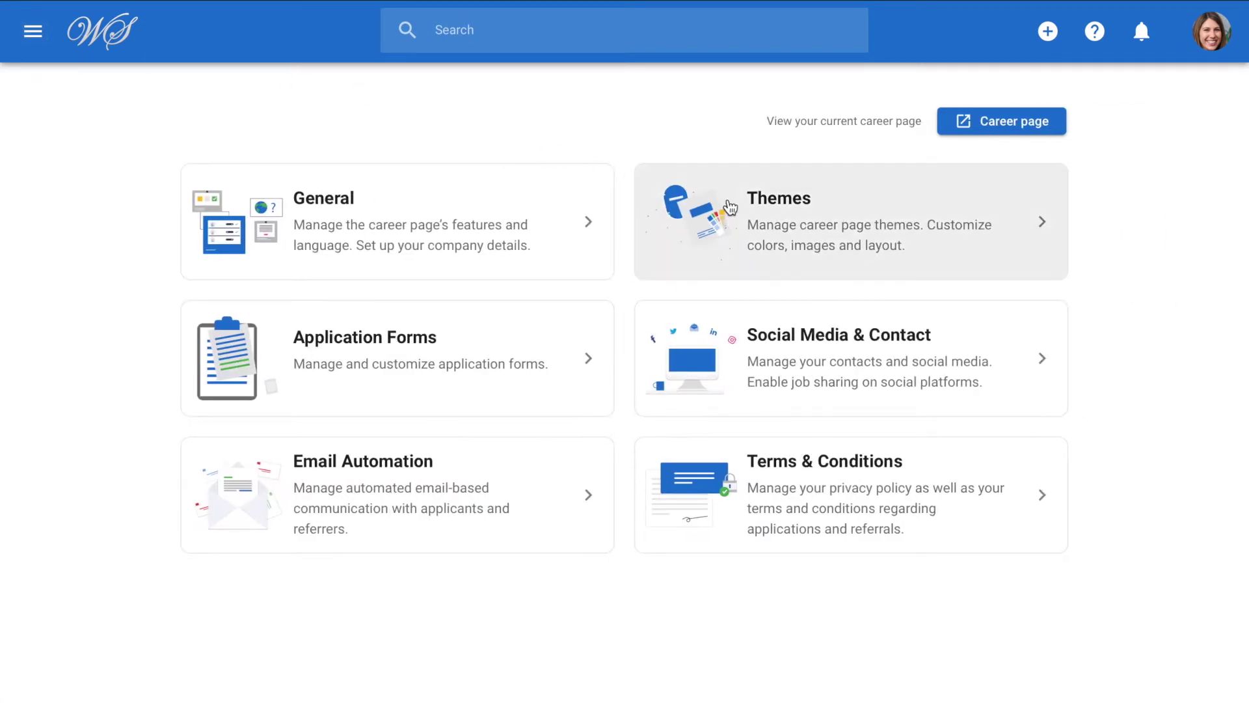
left_click(795, 358)
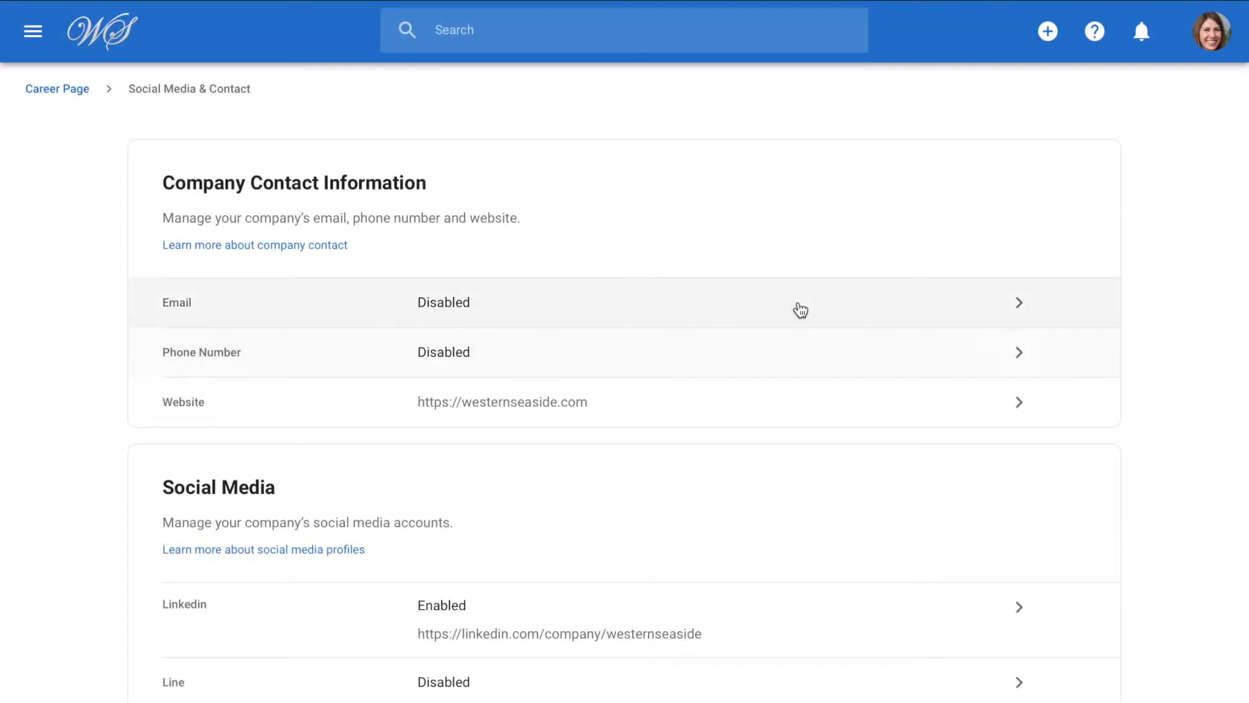
left_click(799, 305)
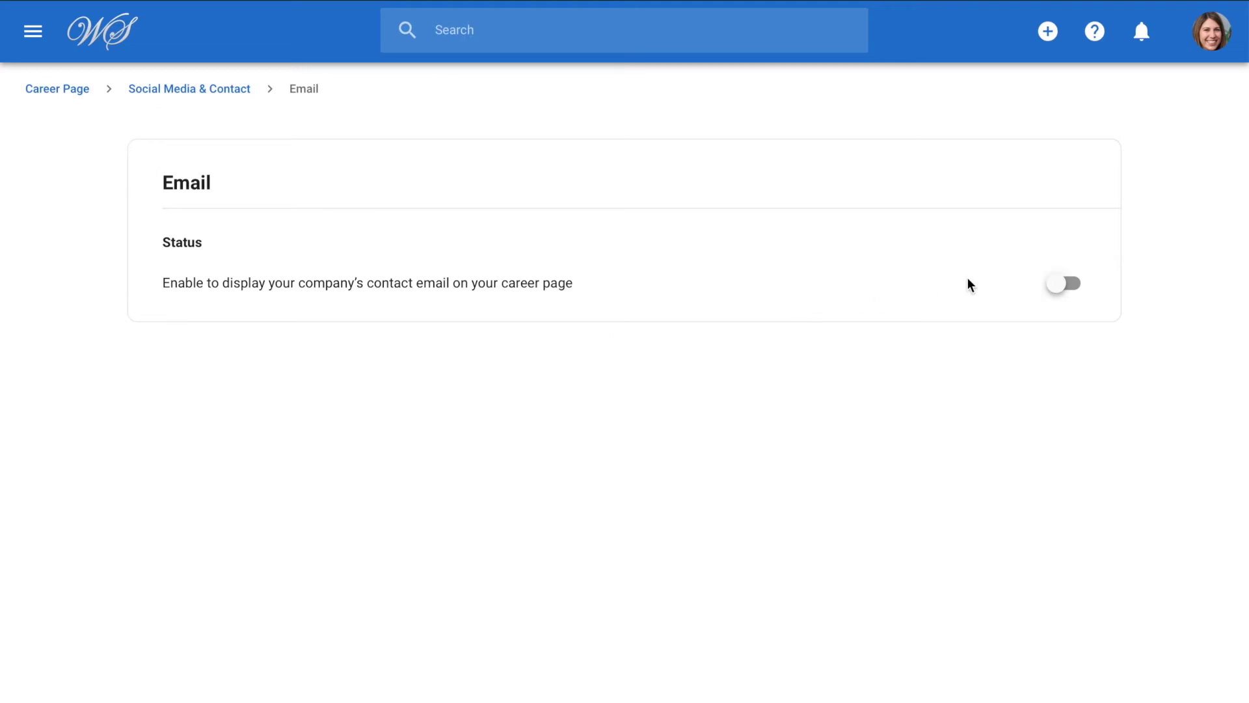
left_click(1066, 283)
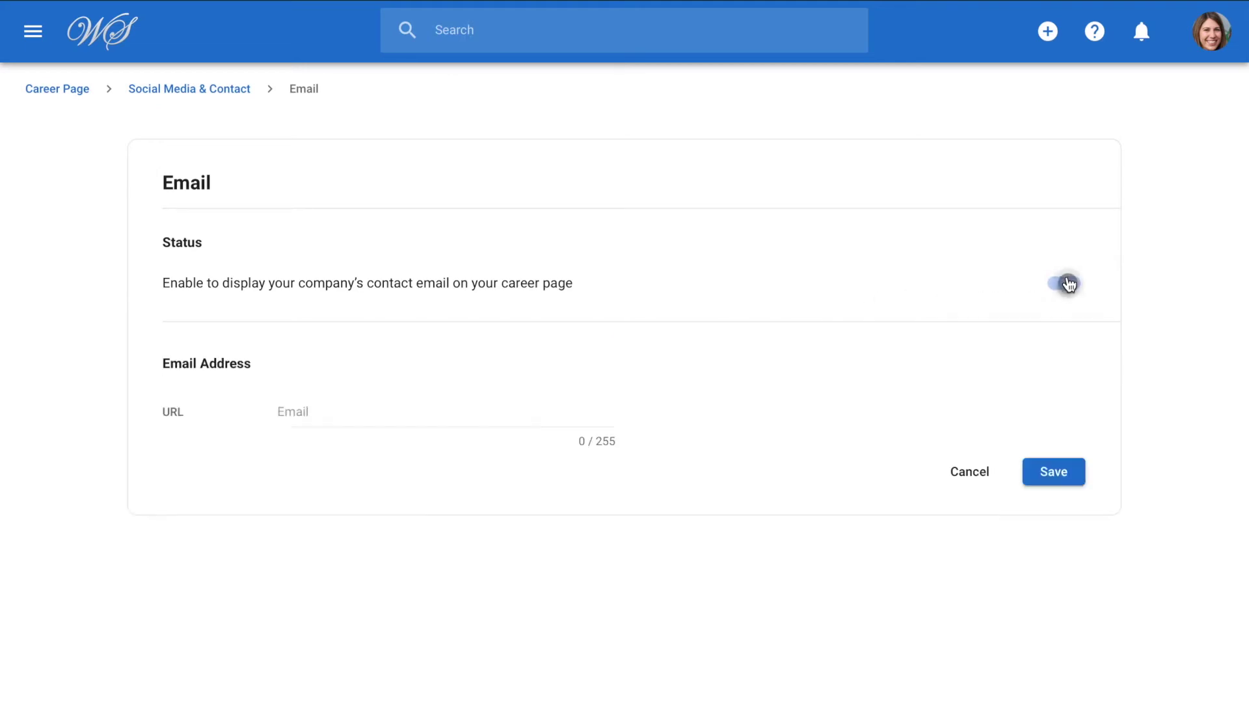
left_click(594, 417)
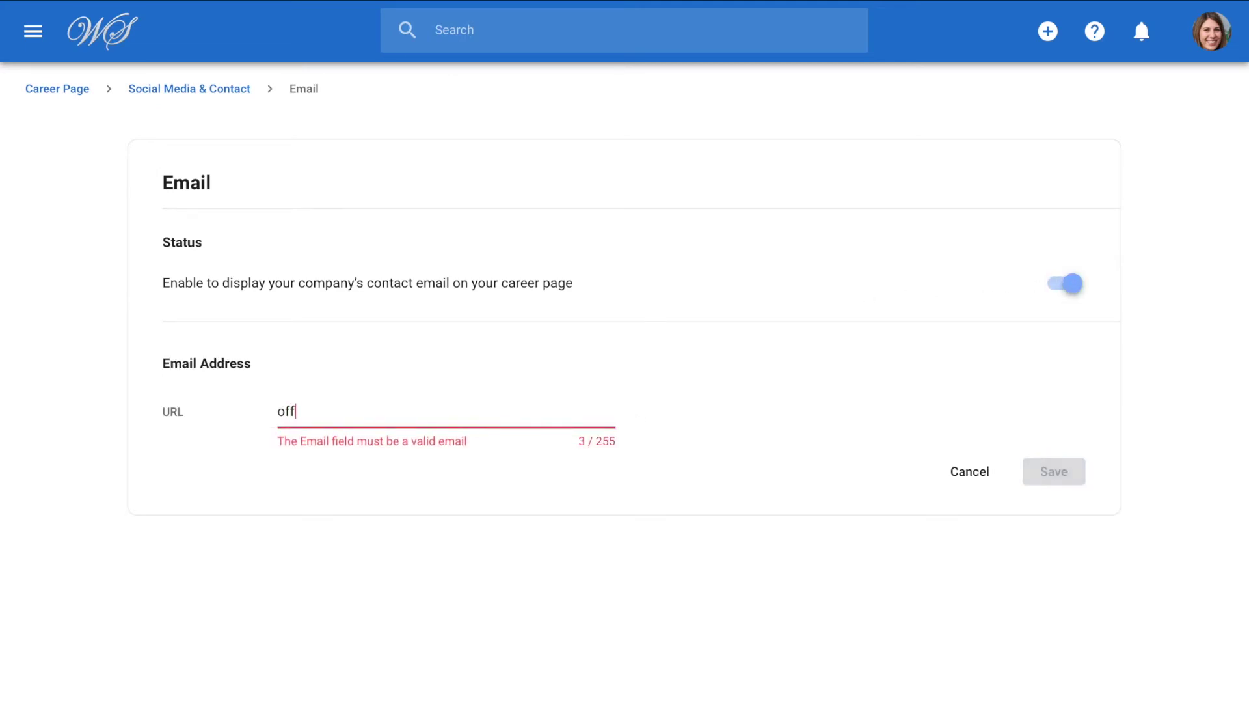
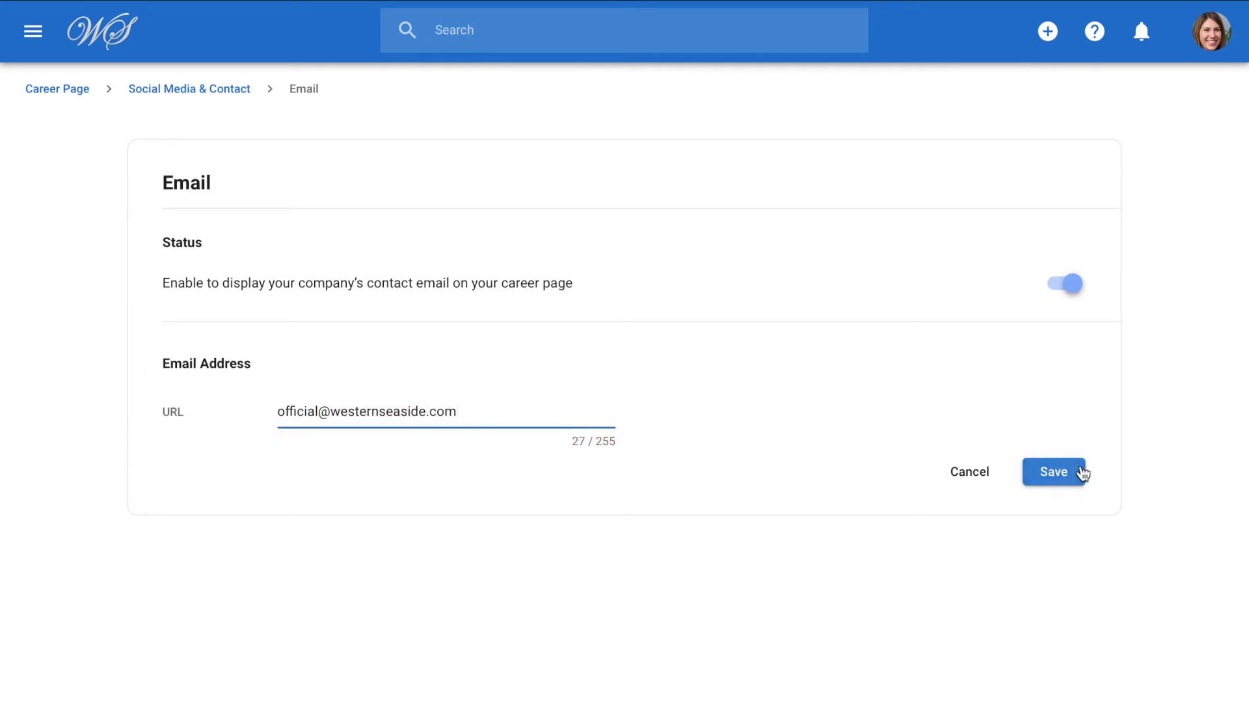
left_click(1080, 473)
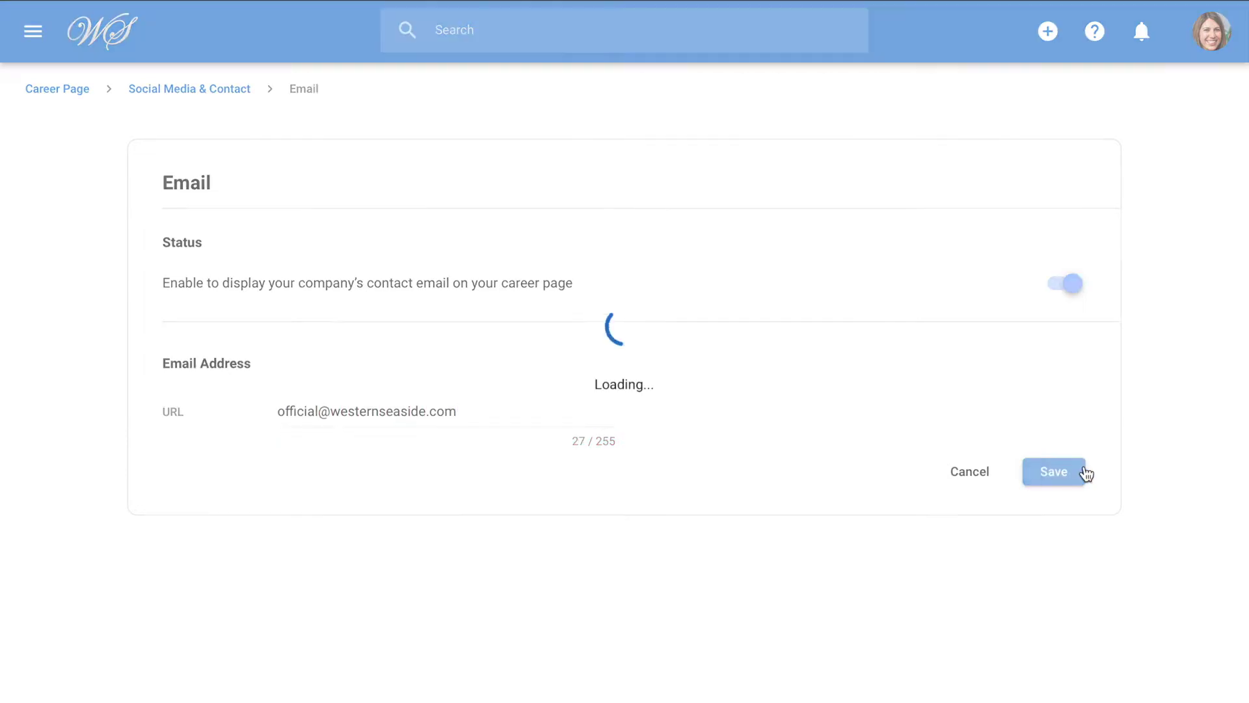
left_click(141, 90)
Look over the enabled social media accounts and Share Jobs settings, then return to Career Page settings.
scroll(640, 184, "down", 7)
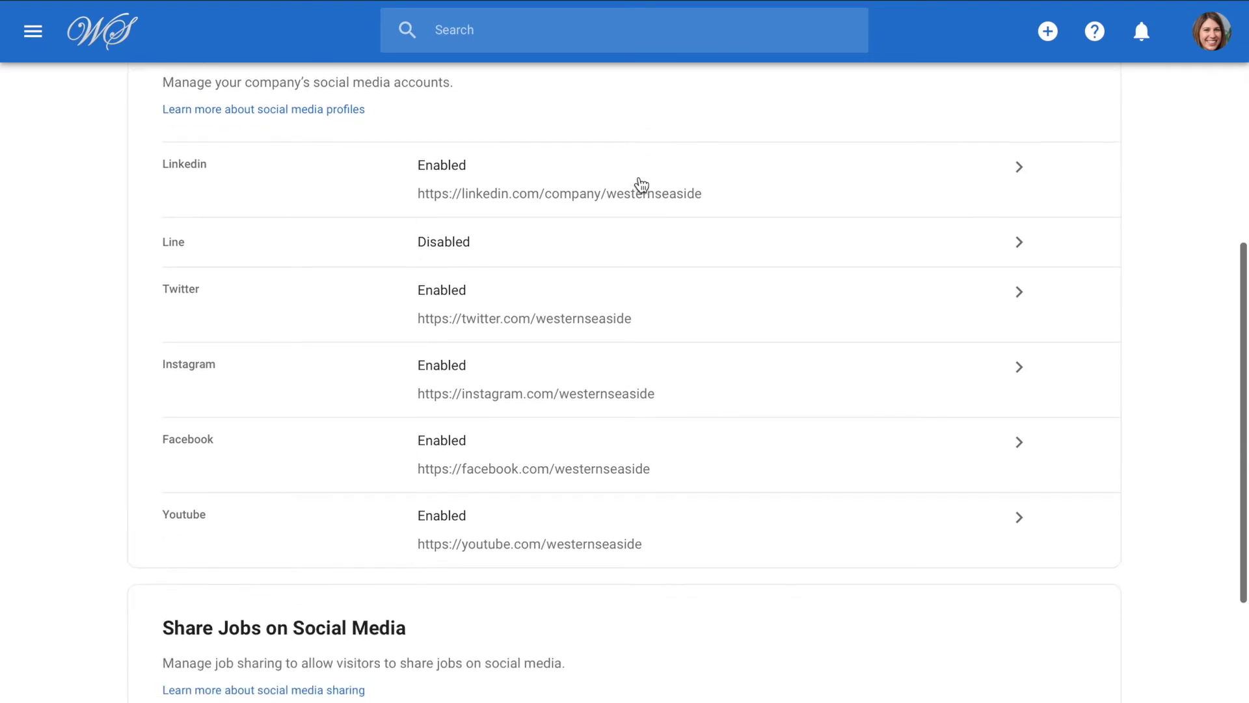
scroll(641, 186, "down", 3)
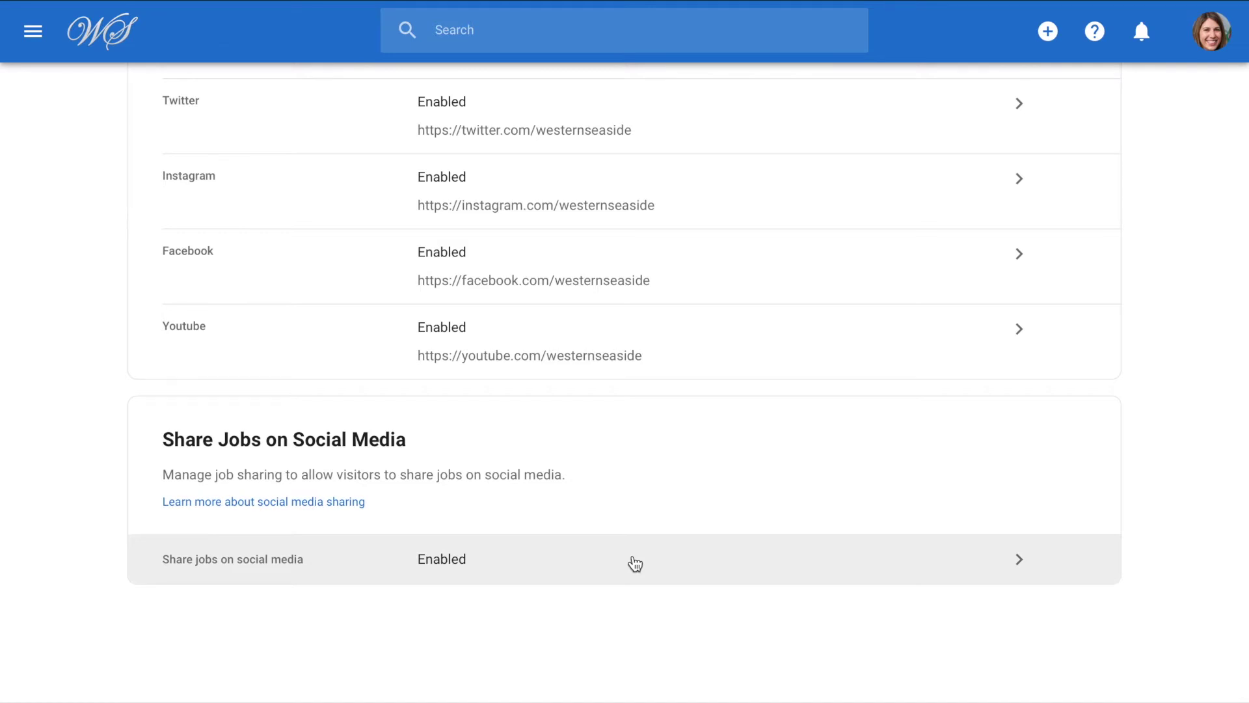
scroll(635, 563, "up", 10)
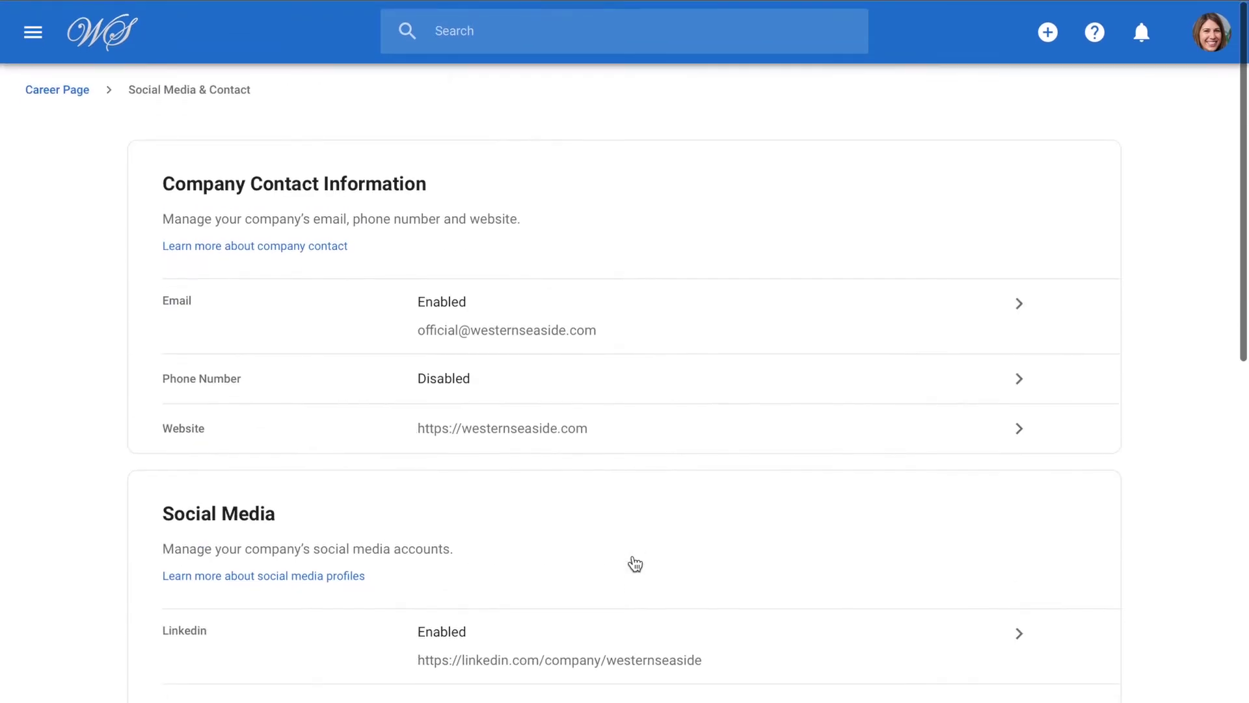
left_click(63, 92)
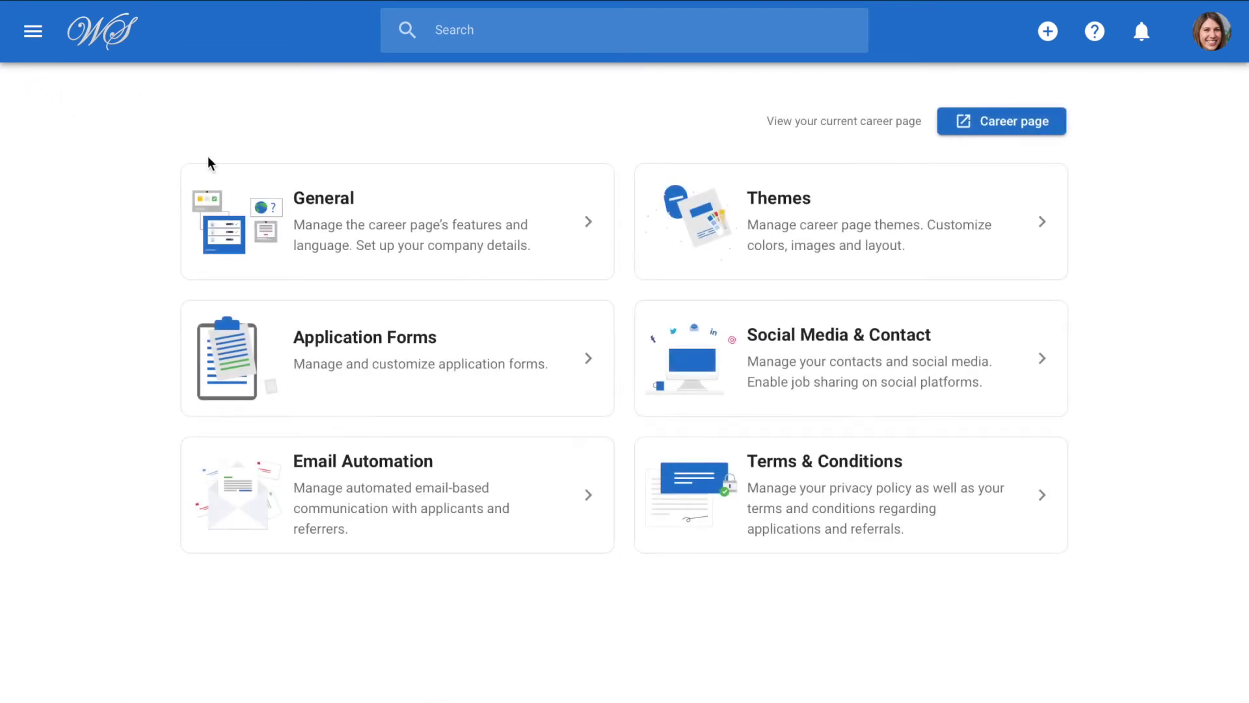
left_click(753, 454)
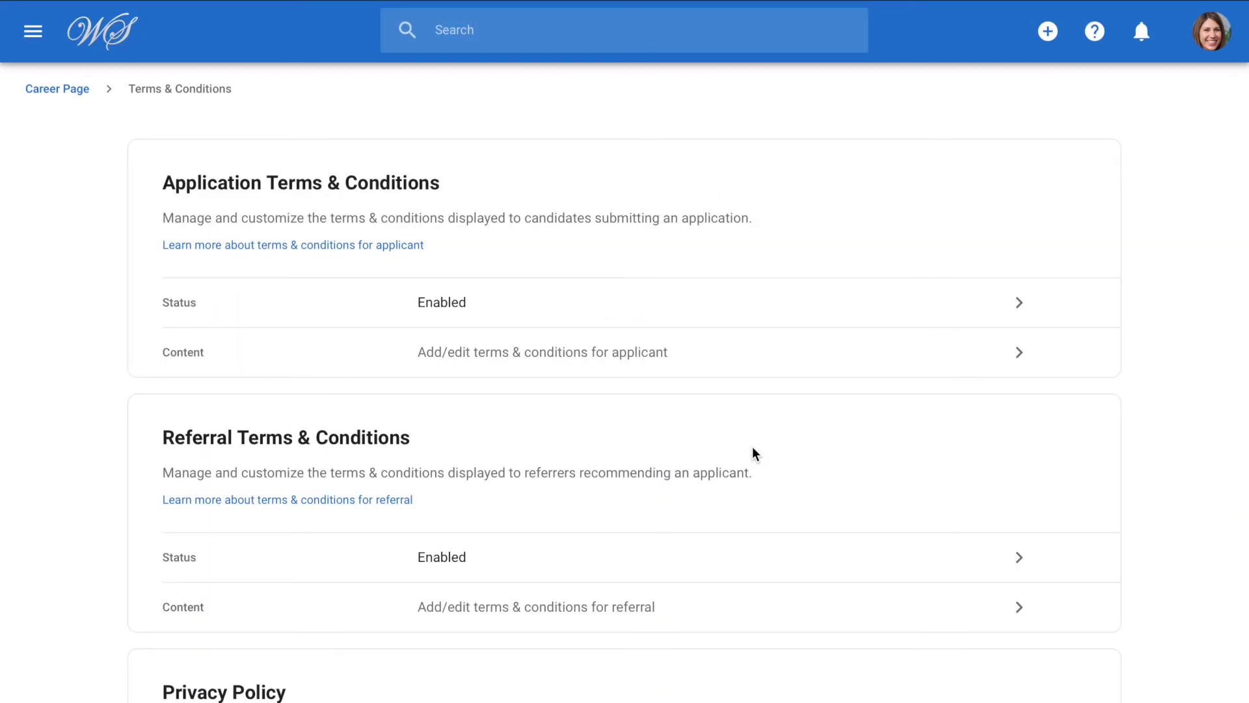
left_click(823, 357)
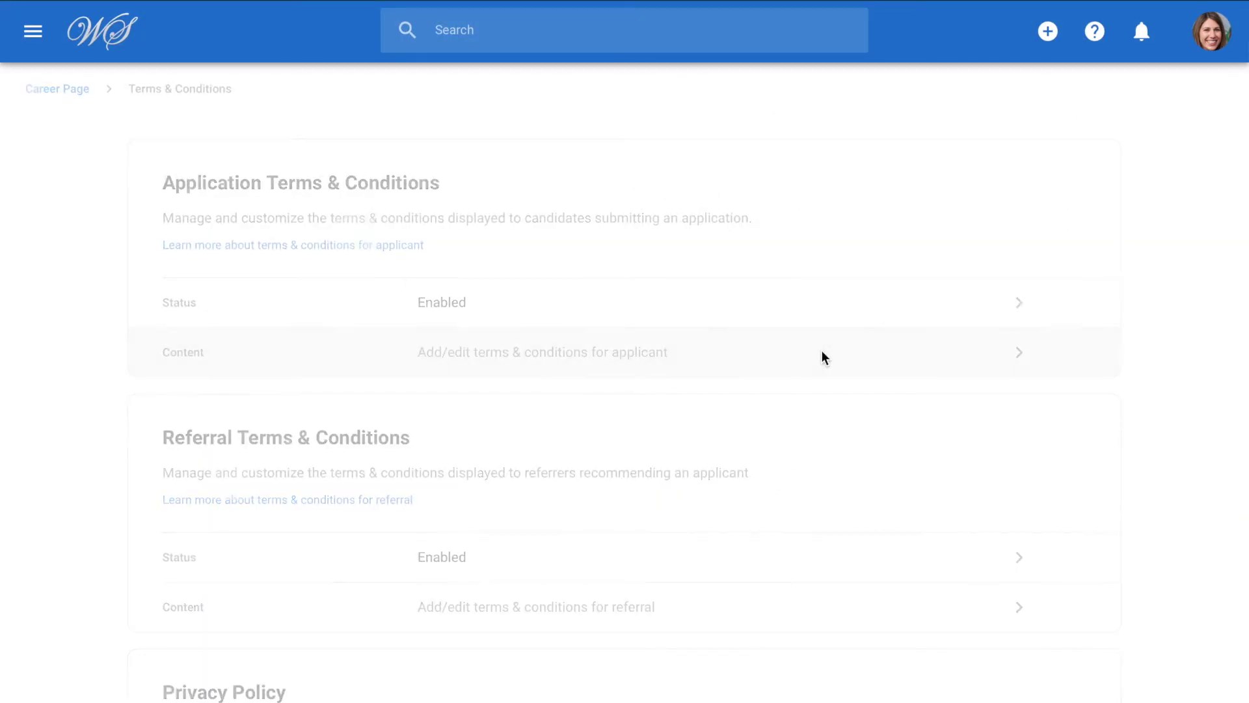
left_click(449, 608)
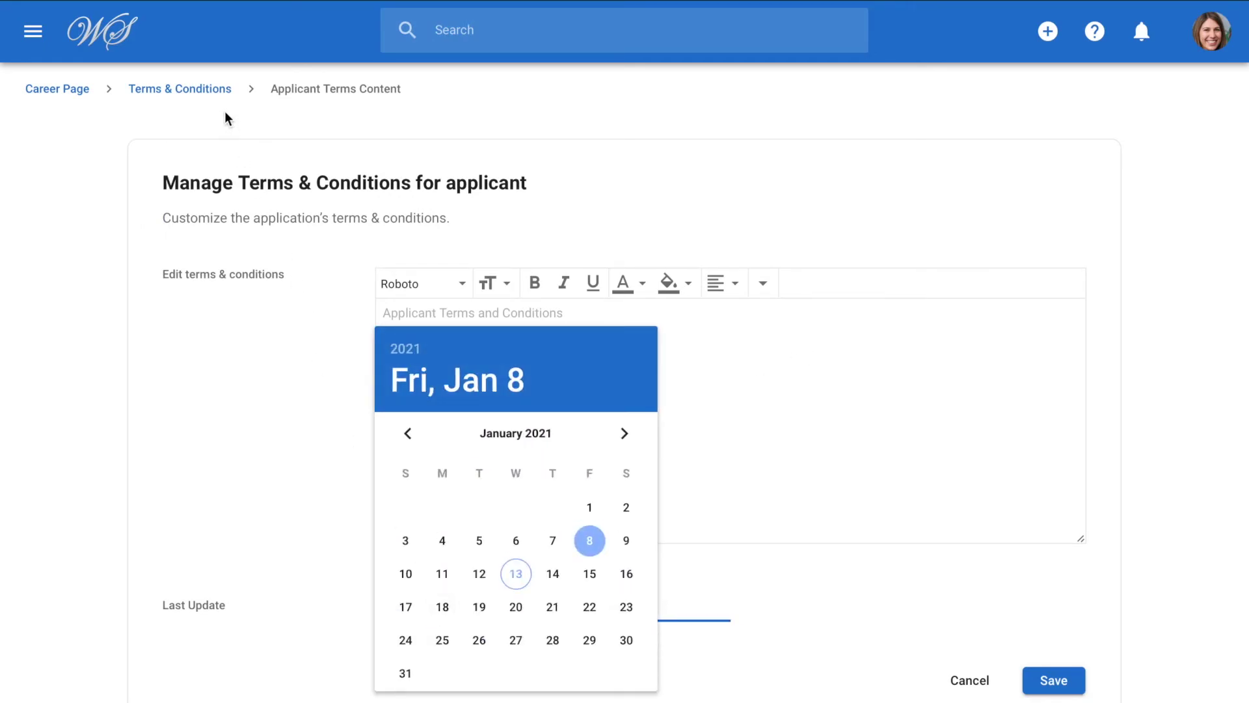
left_click(217, 86)
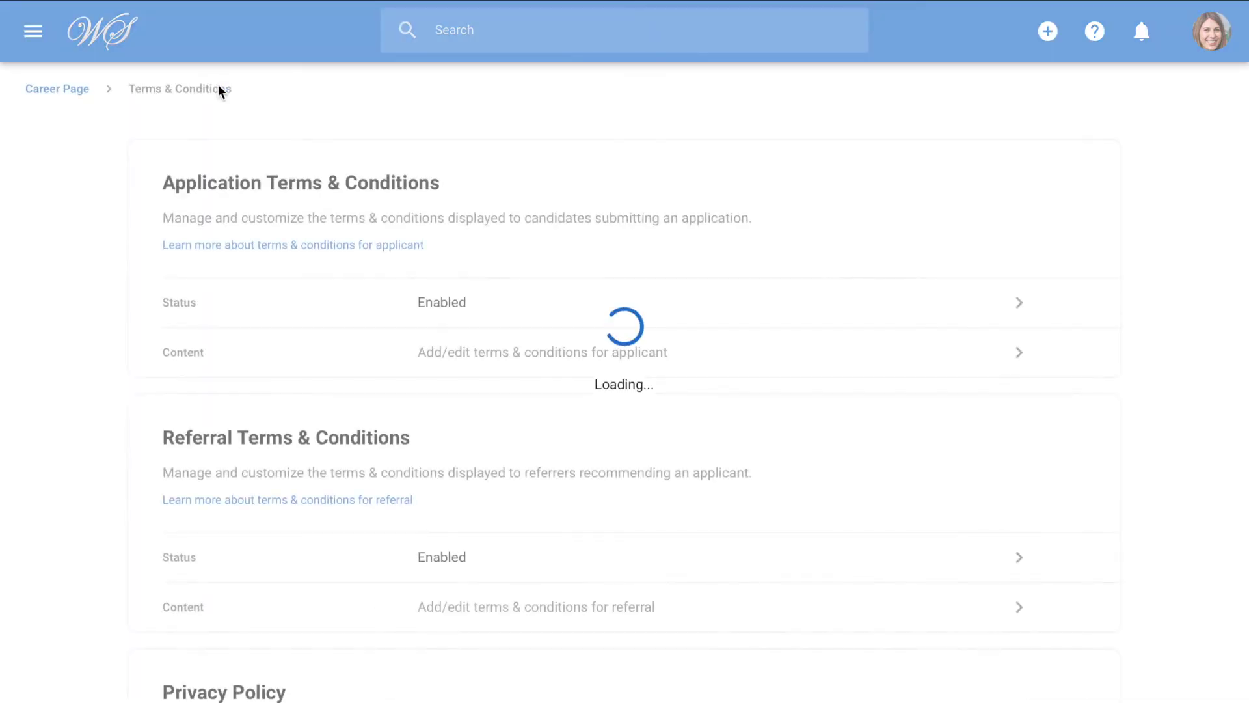
scroll(735, 486, "down", 2)
scroll(735, 488, "down", 1)
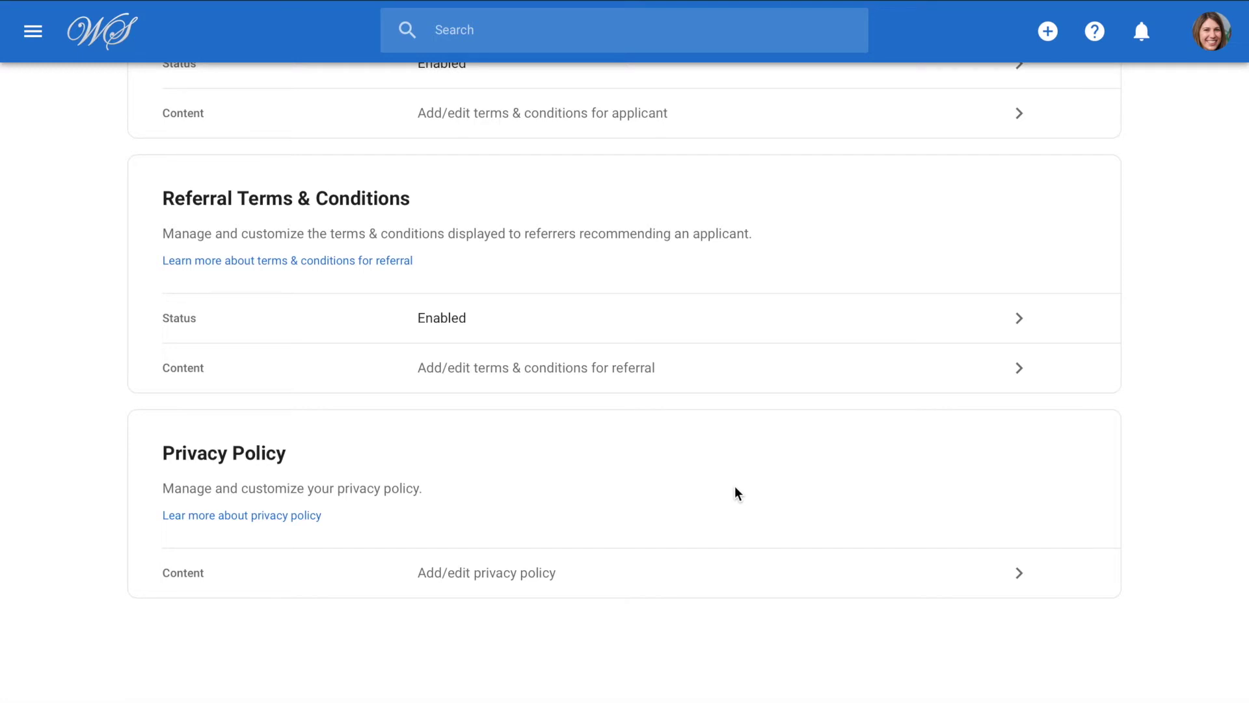
scroll(736, 488, "up", 3)
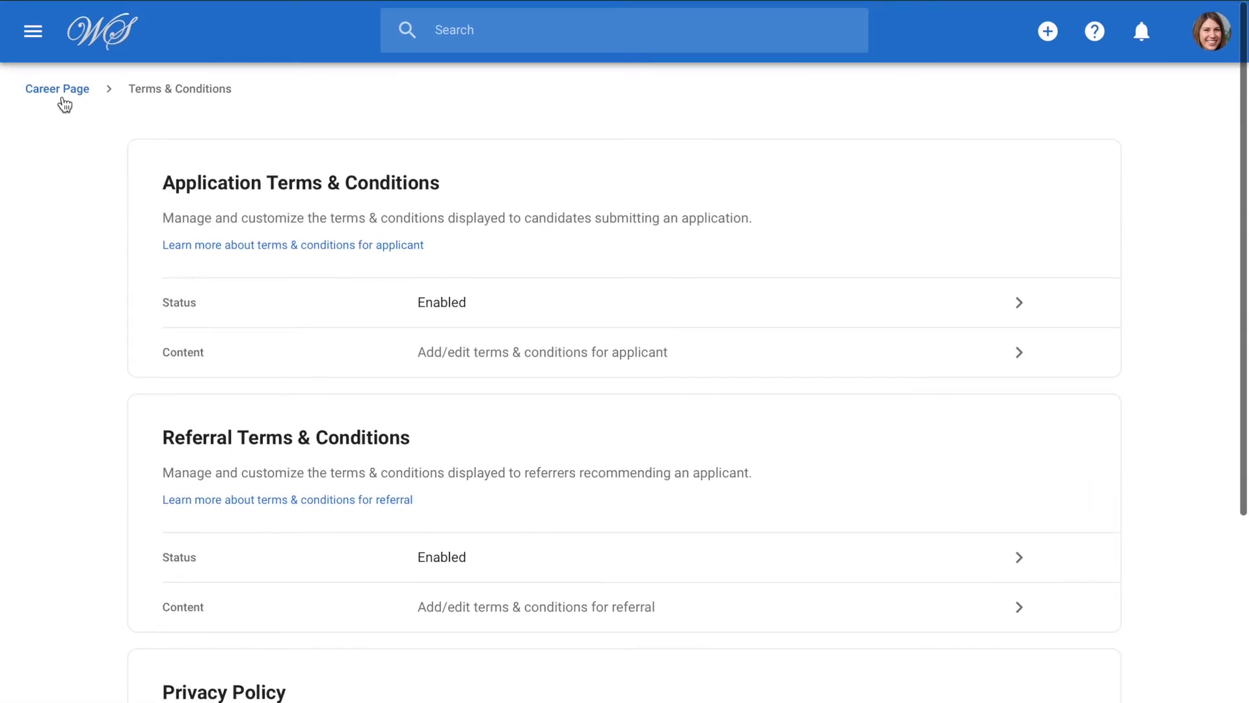
left_click(56, 90)
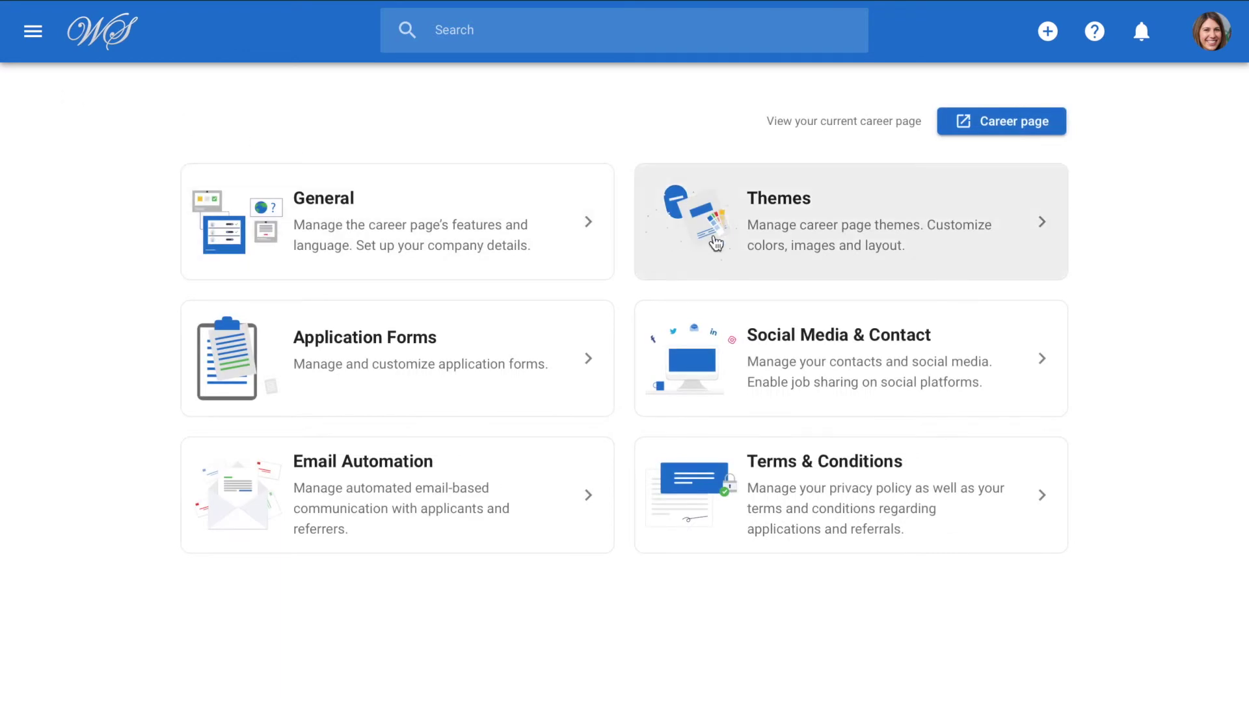
Open the Themes draft preview, check the Mode and Desktop view options, and open theme customization.
left_click(714, 241)
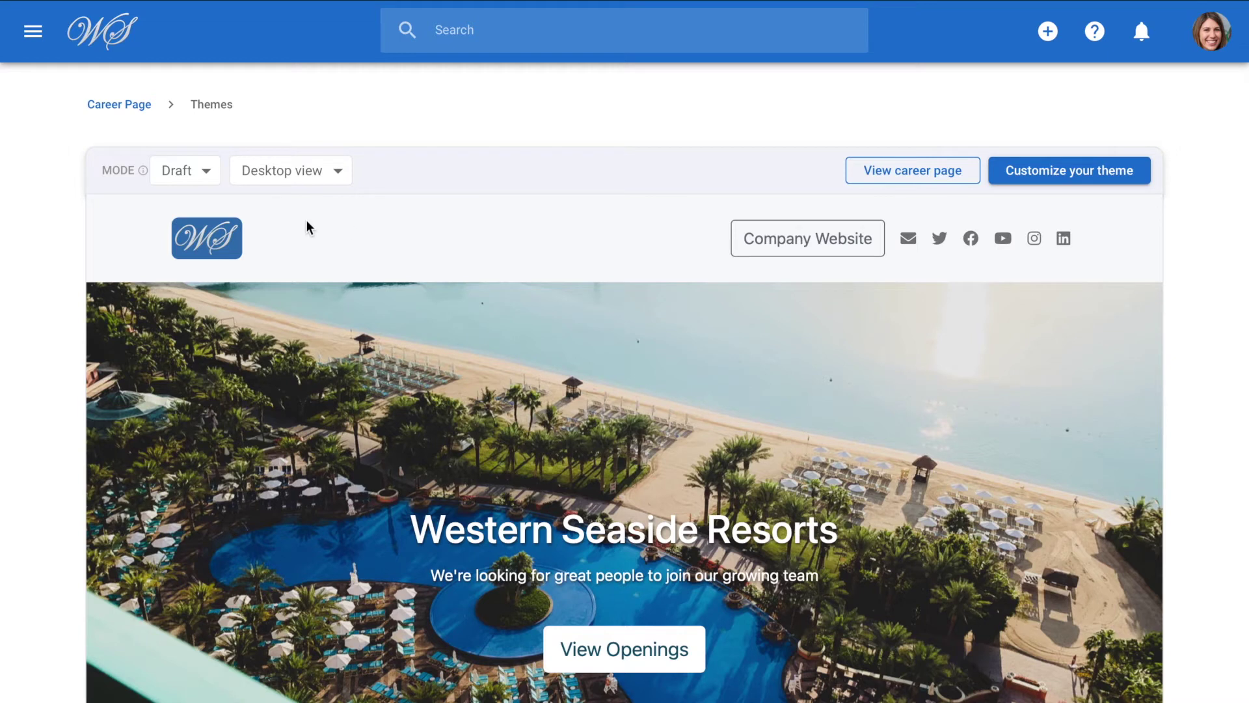
left_click(195, 184)
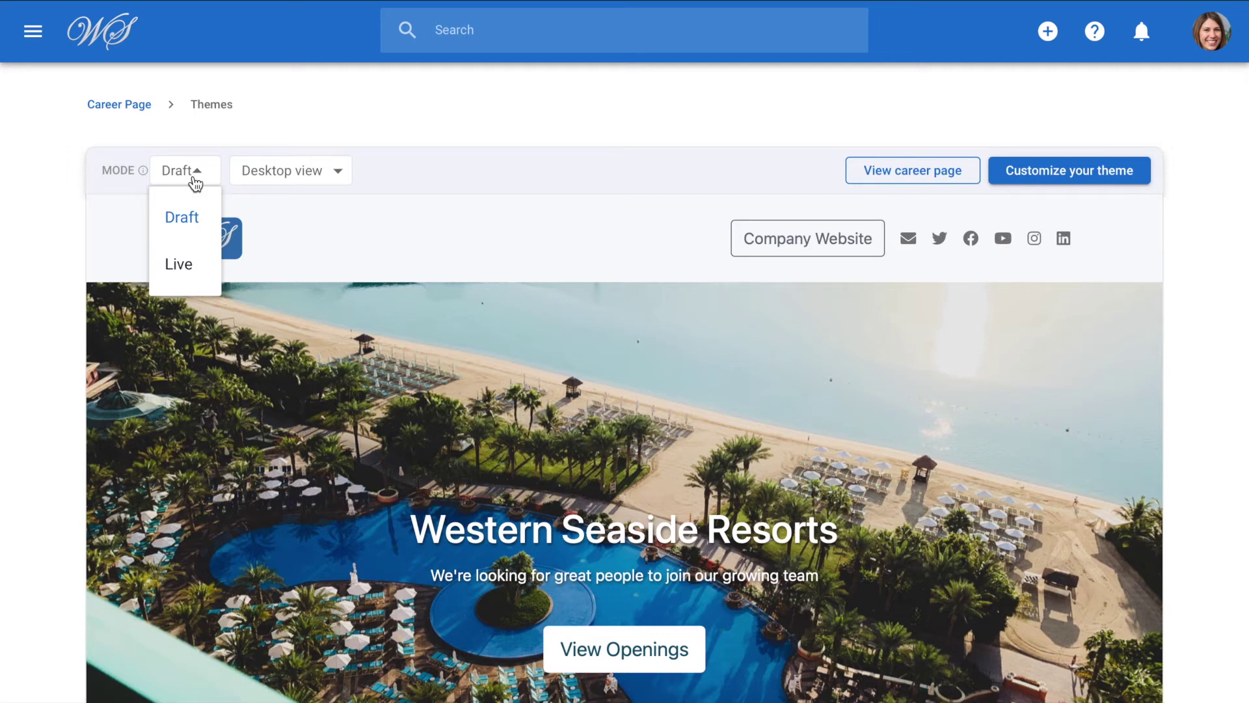
left_click(342, 175)
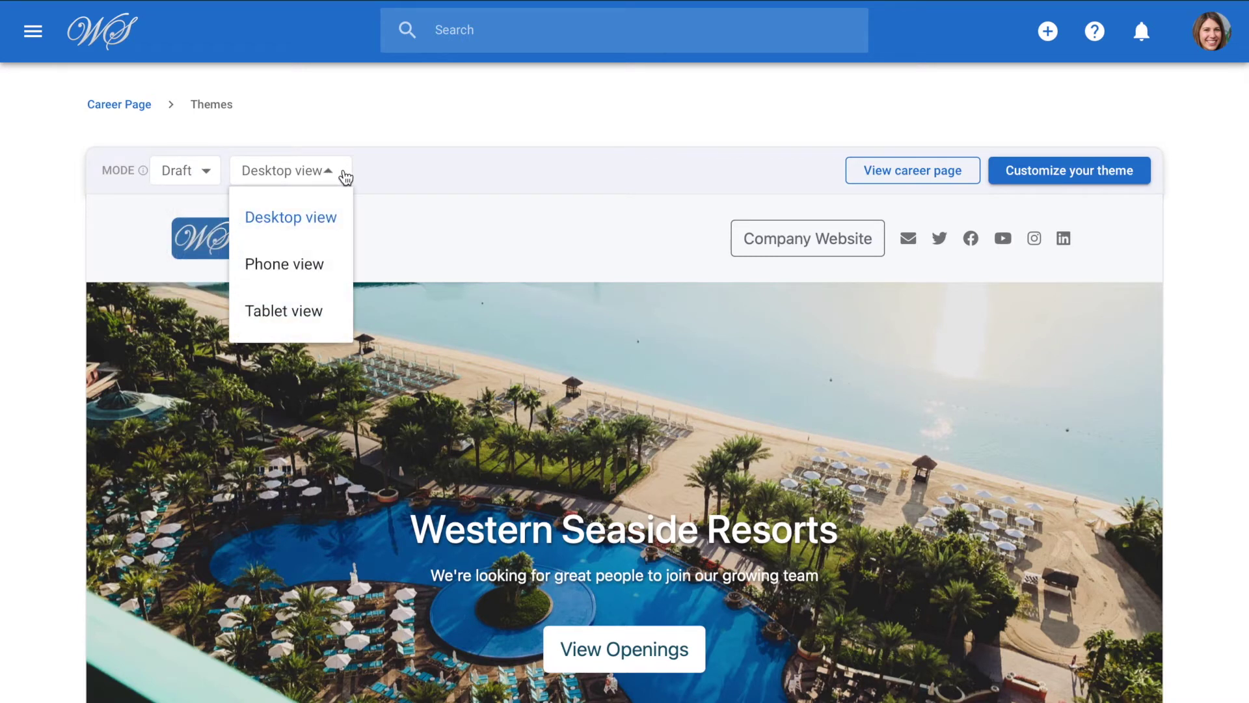
left_click(1041, 172)
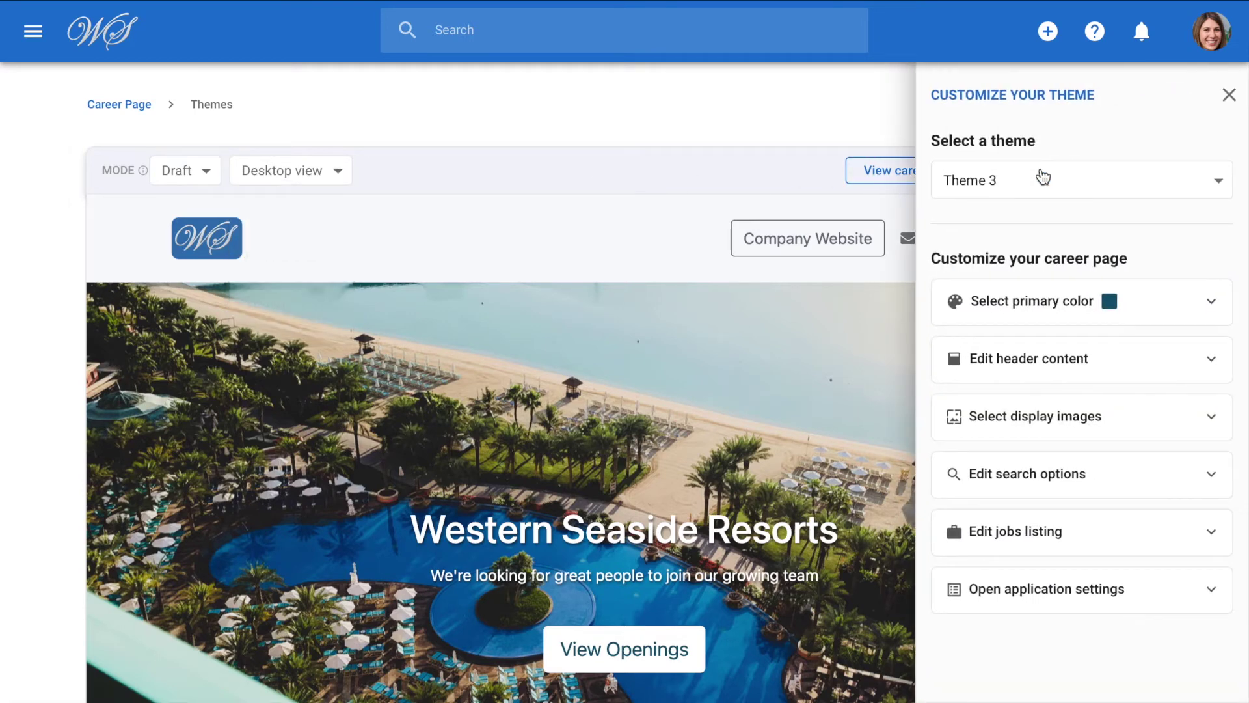
Keep Theme 3 and set the career page primary colour to #115770.
left_click(1220, 189)
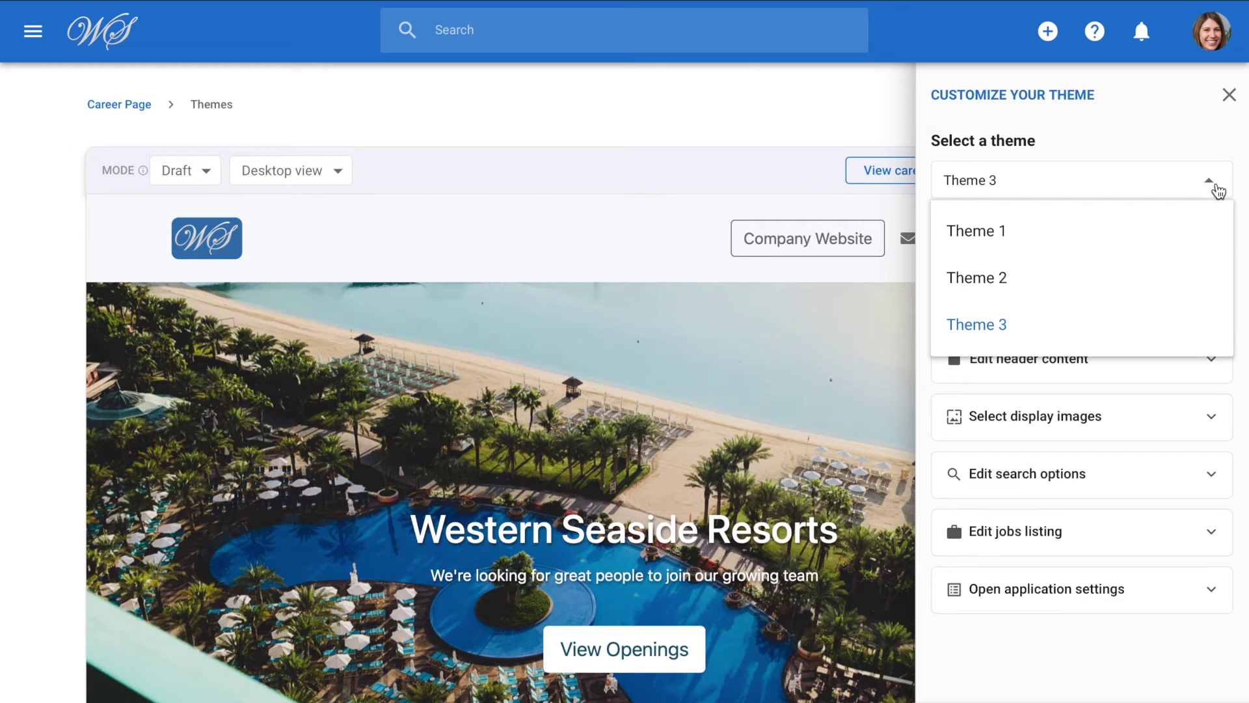
left_click(1218, 190)
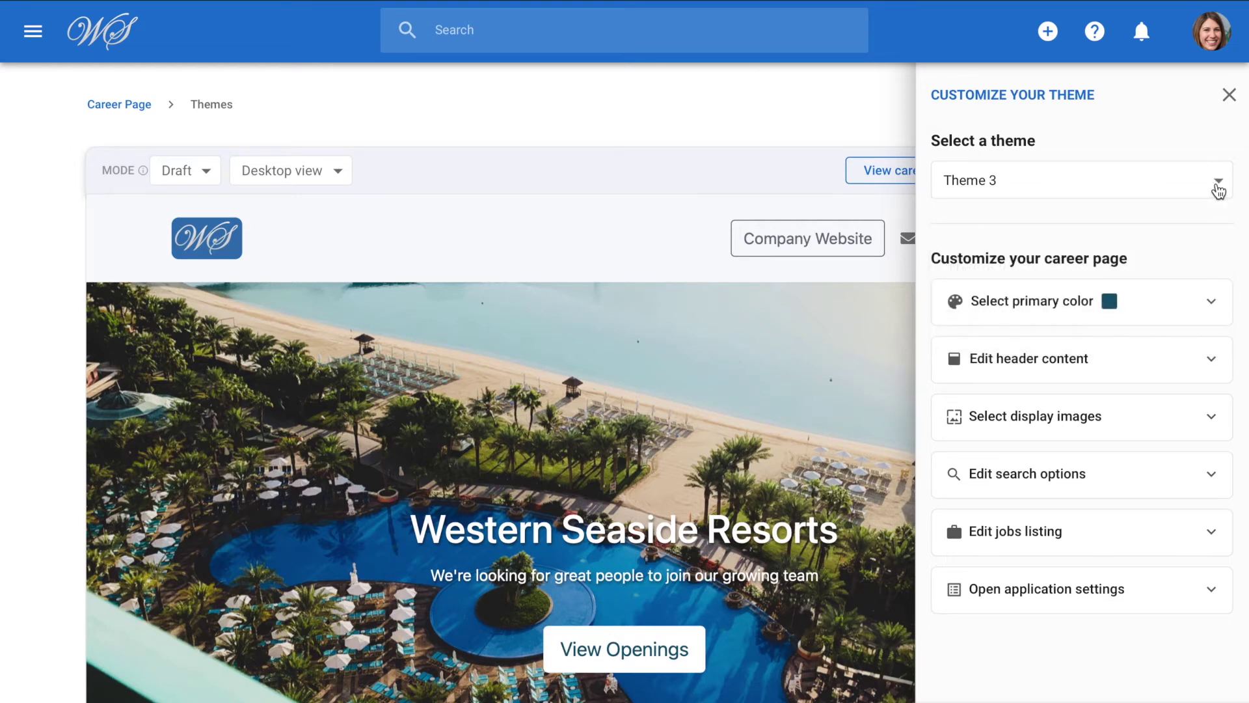
left_click(1210, 305)
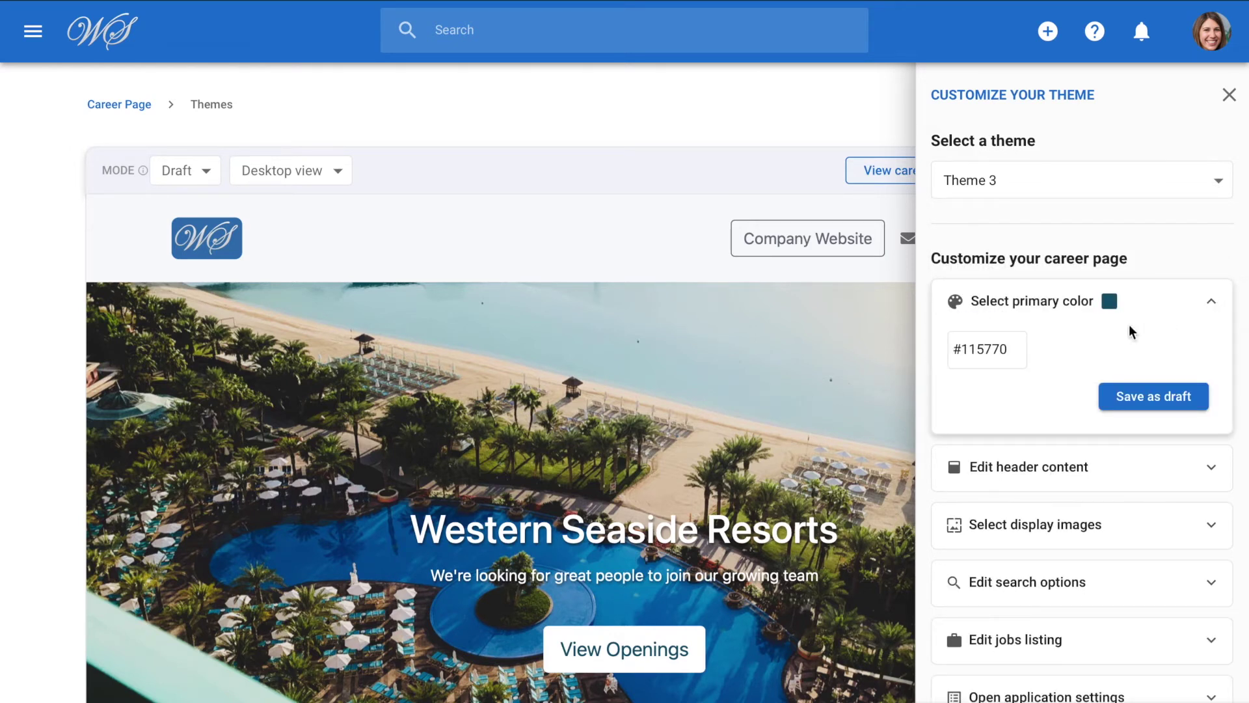
left_click(1001, 349)
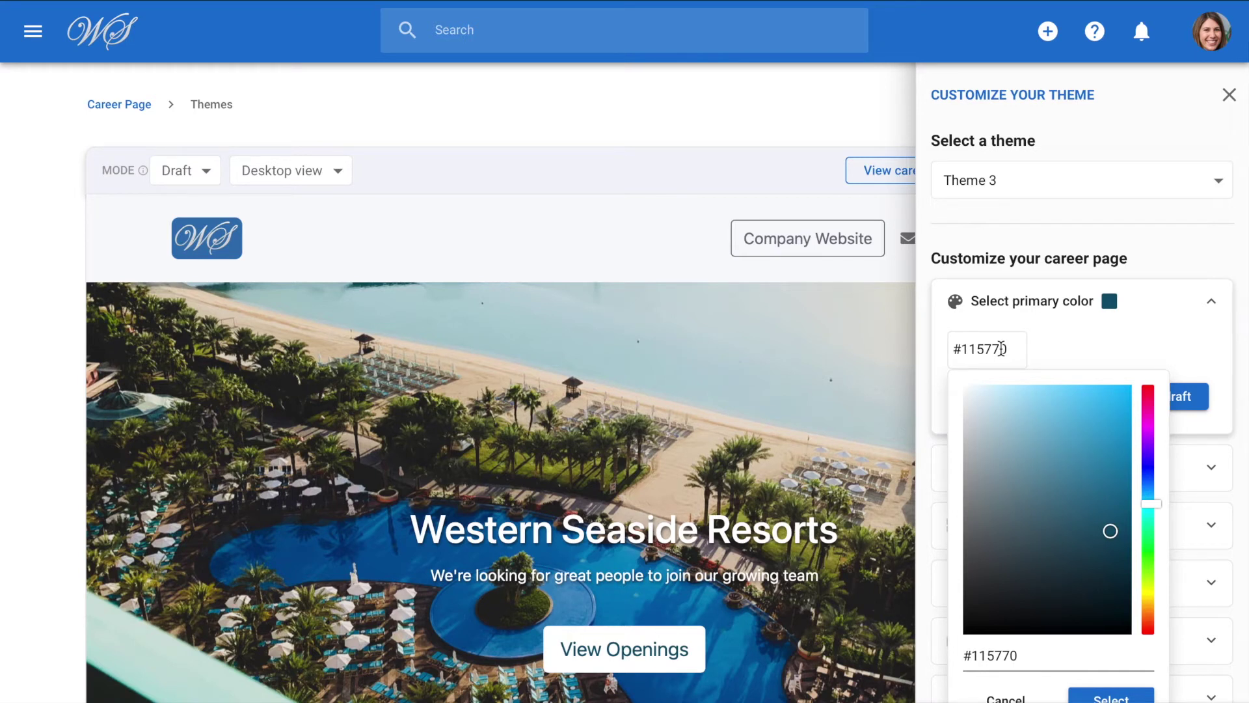
left_click(1207, 305)
Review the header title 'Western Seaside Resorts', byline and 'View Openings' button text.
left_click(1210, 356)
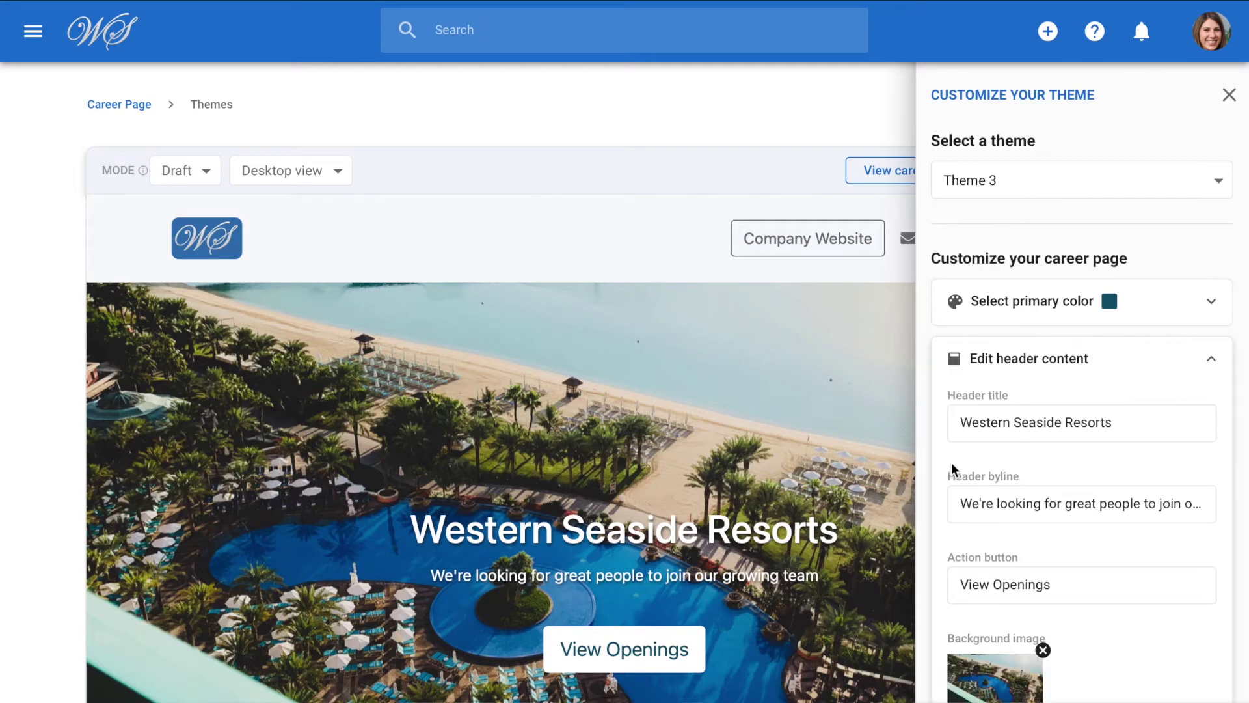
scroll(857, 526, "down", 3)
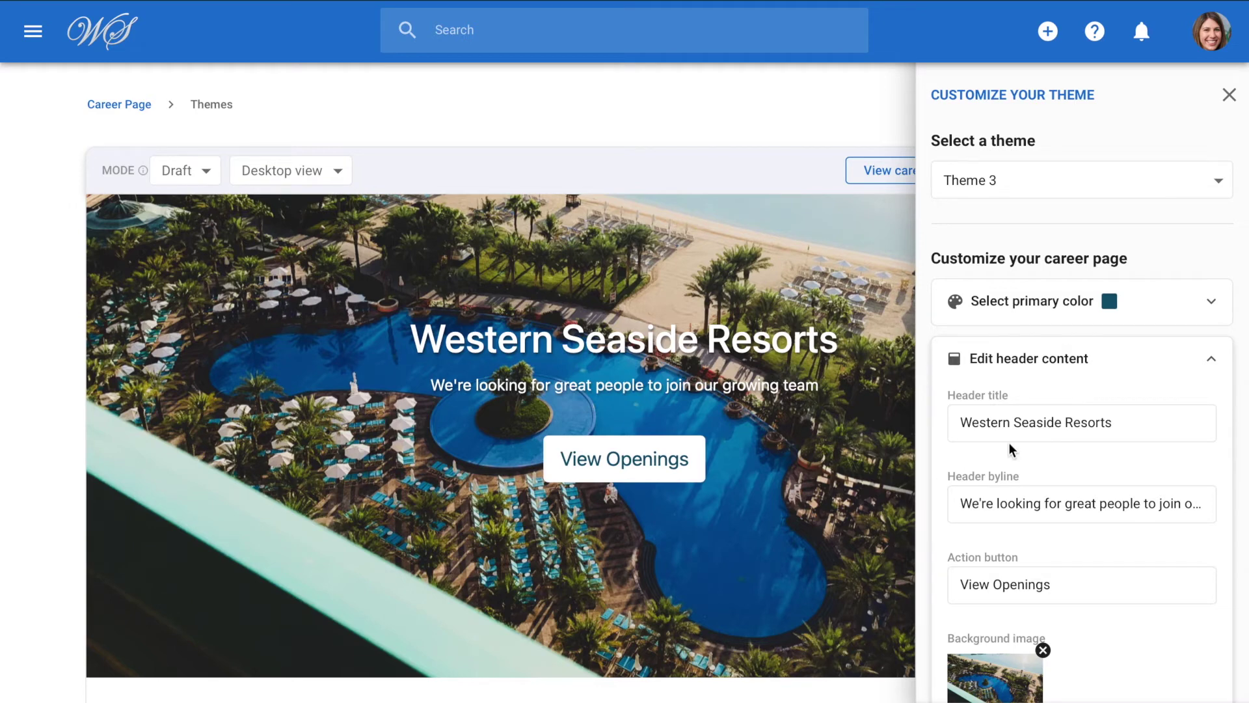
left_click(1214, 359)
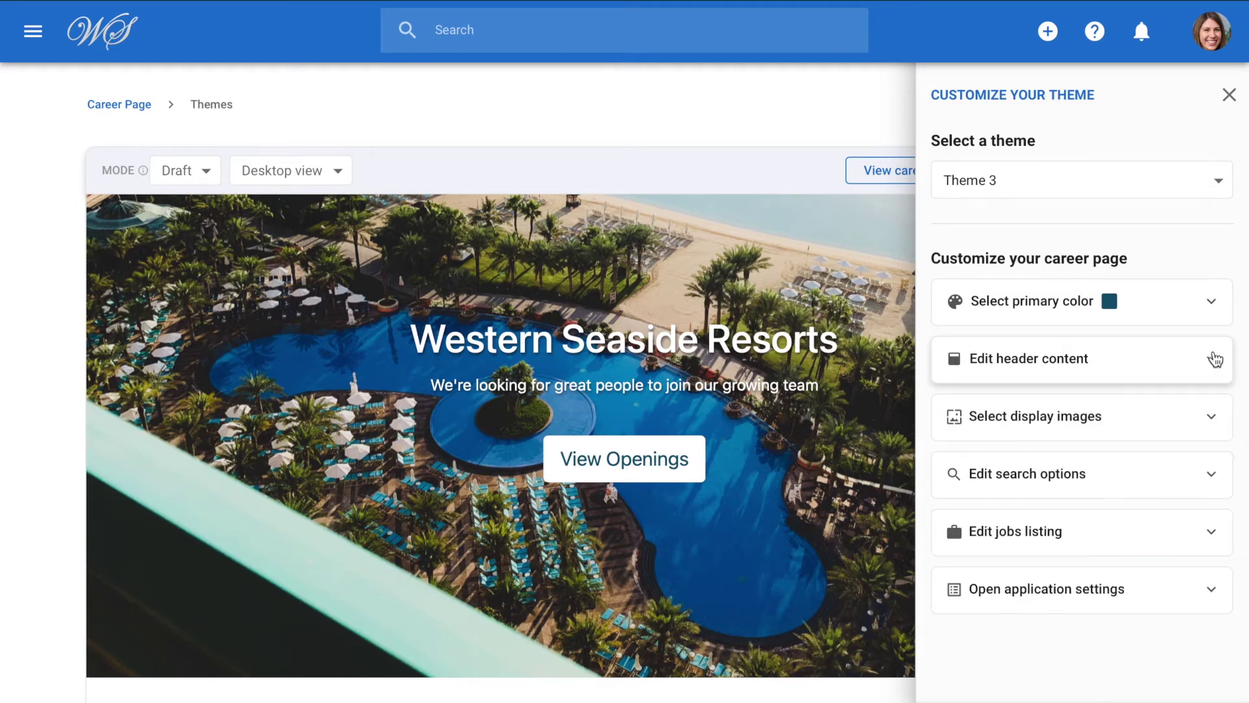
Review the three display images shown on the career page.
left_click(1214, 413)
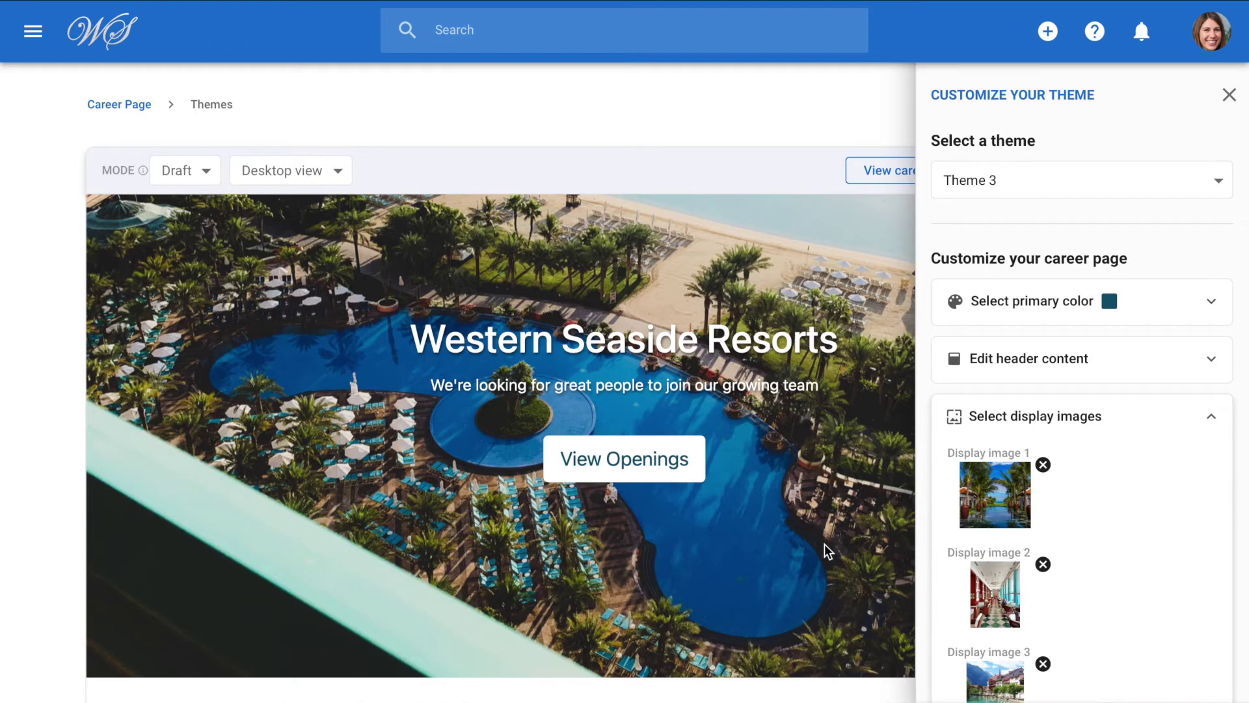
scroll(825, 544, "down", 6)
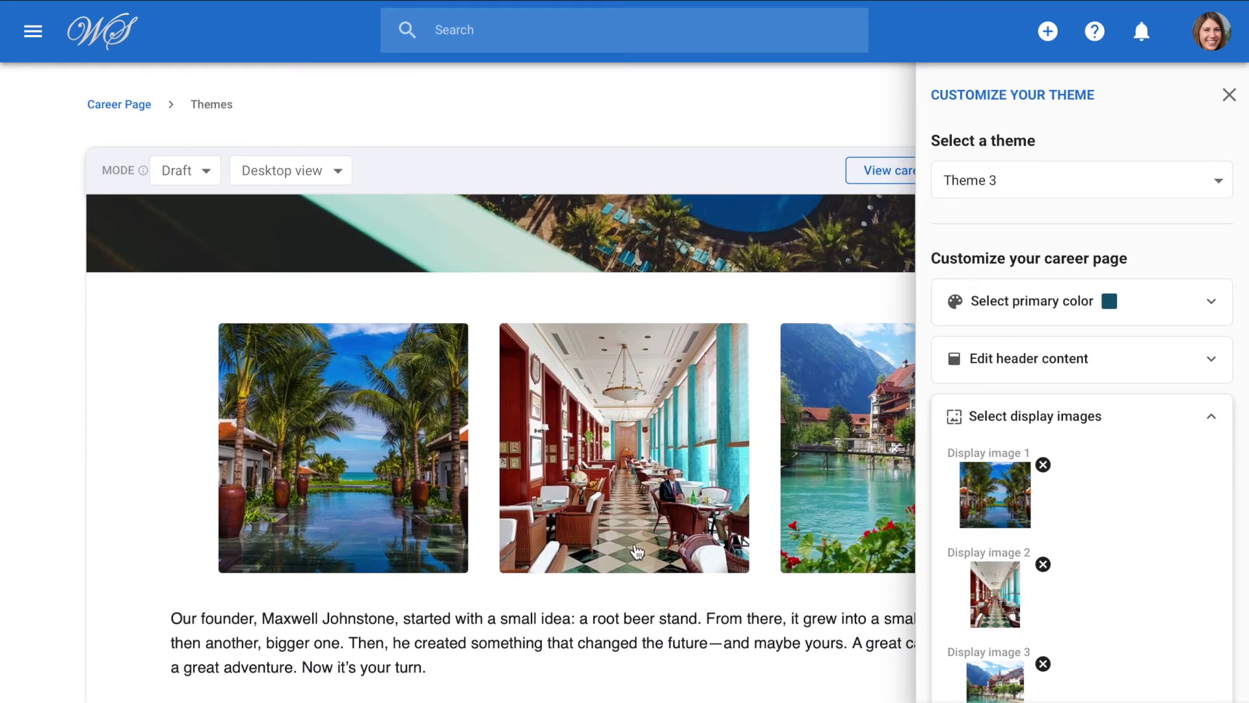
scroll(1074, 535, "down", 3)
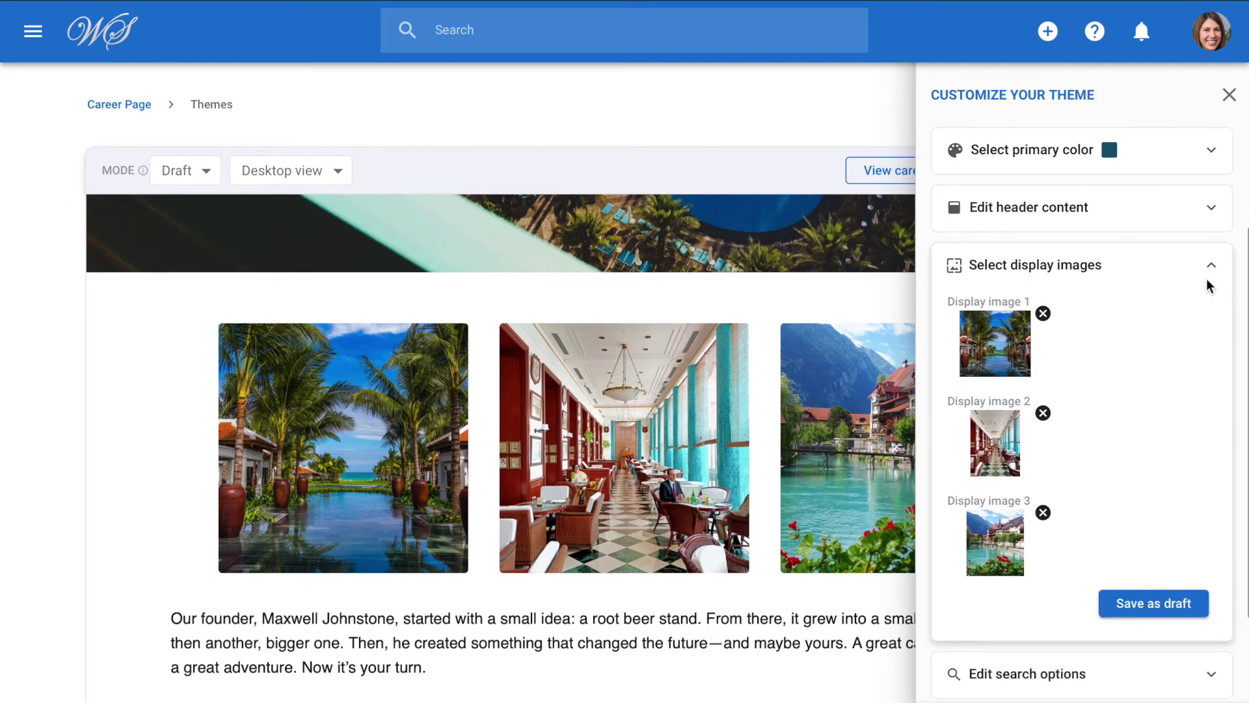
left_click(1209, 272)
Confirm the search bar keeps keyword, organization and city/country searching enabled.
left_click(1205, 474)
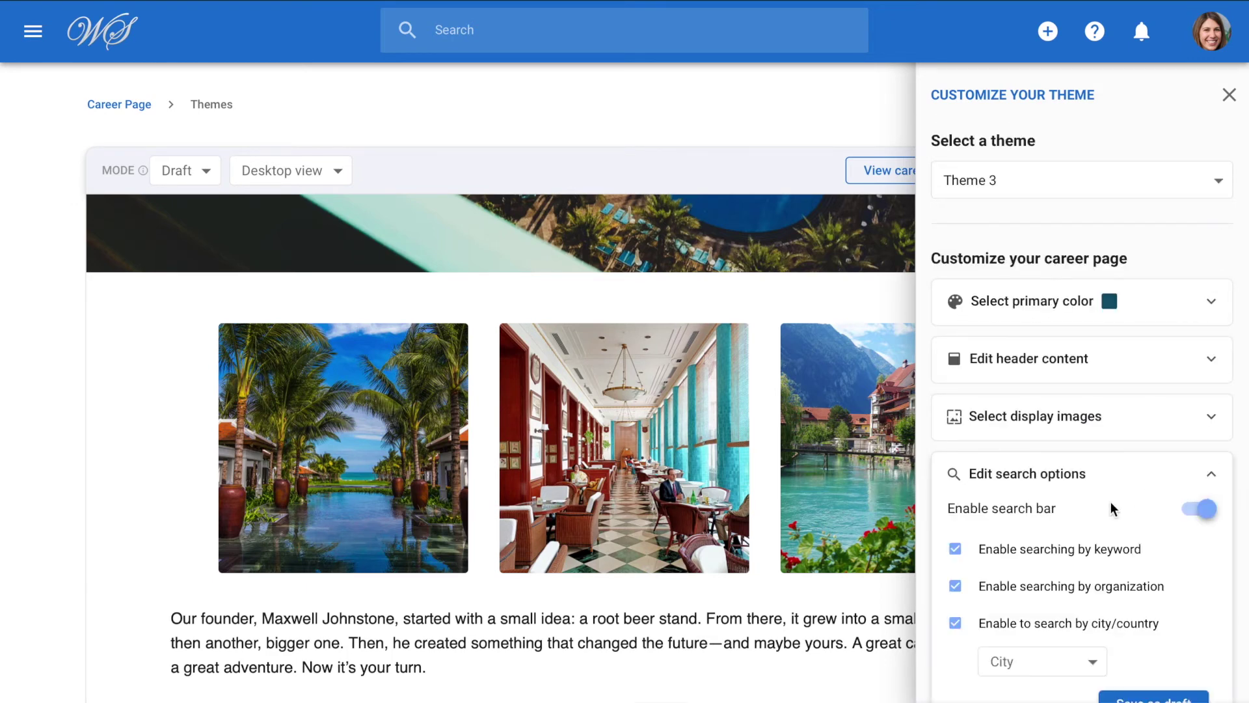
scroll(1110, 501, "down", 3)
scroll(720, 573, "down", 3)
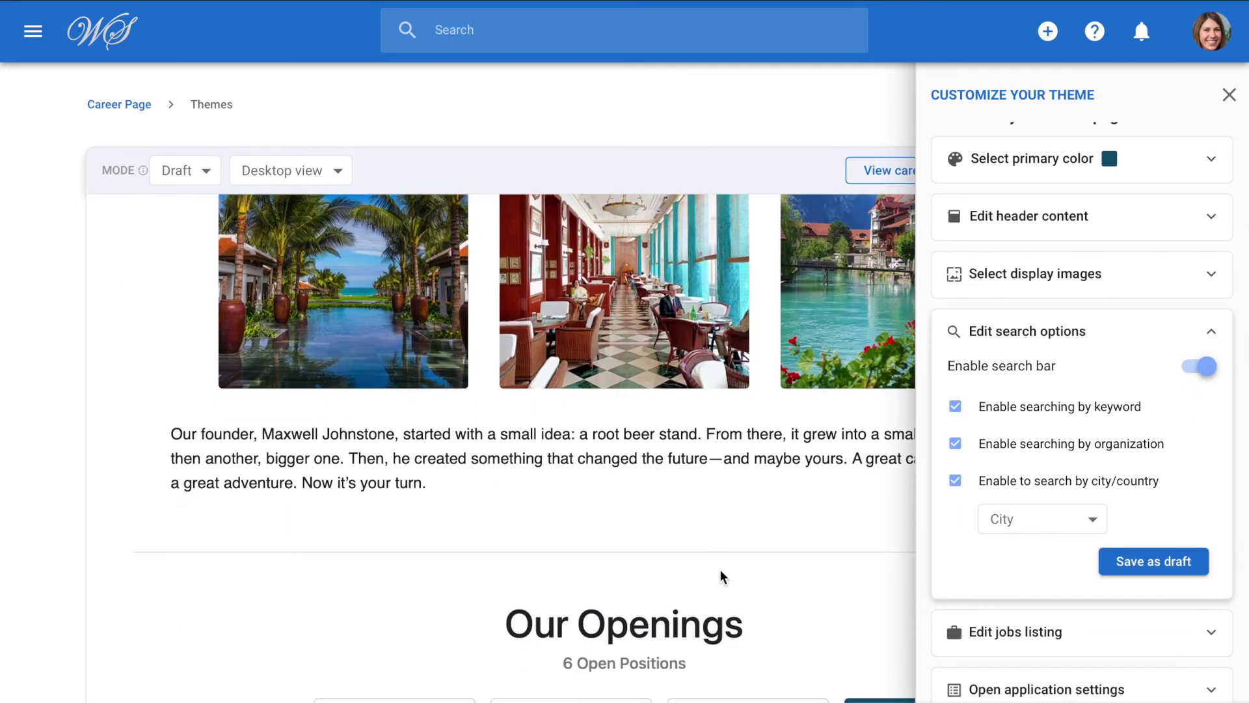
scroll(720, 572, "down", 5)
left_click(1229, 95)
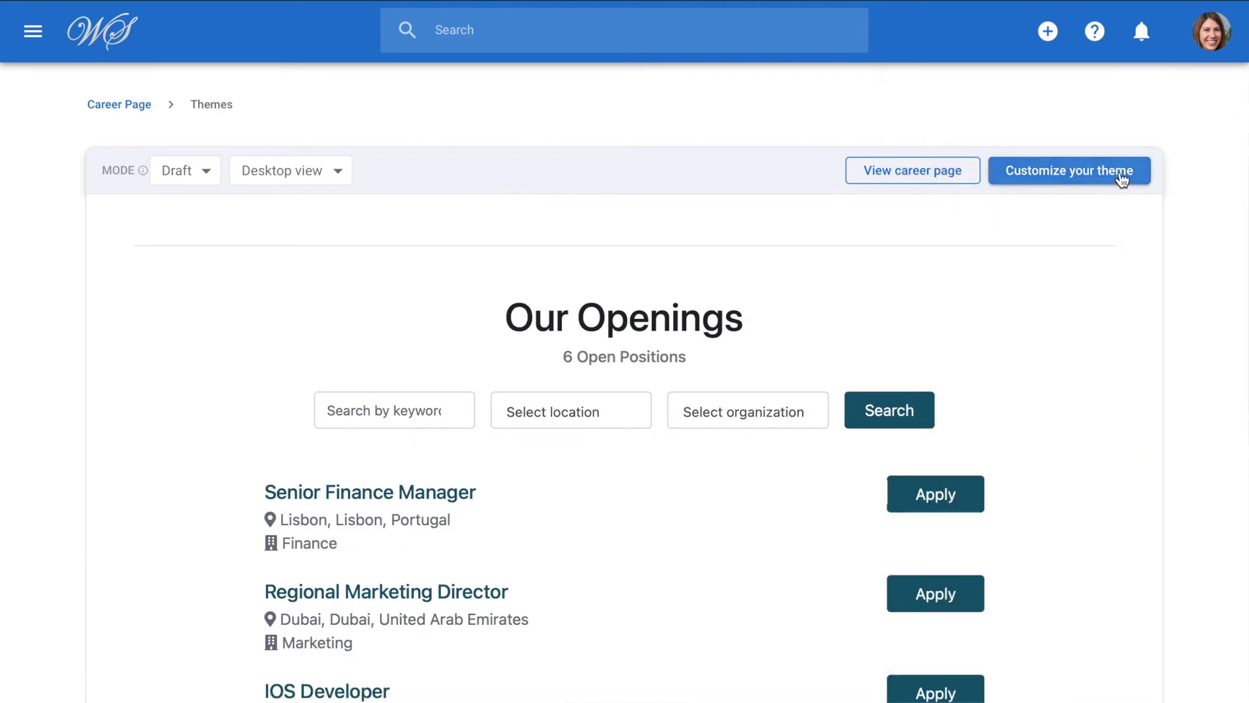
left_click(1046, 174)
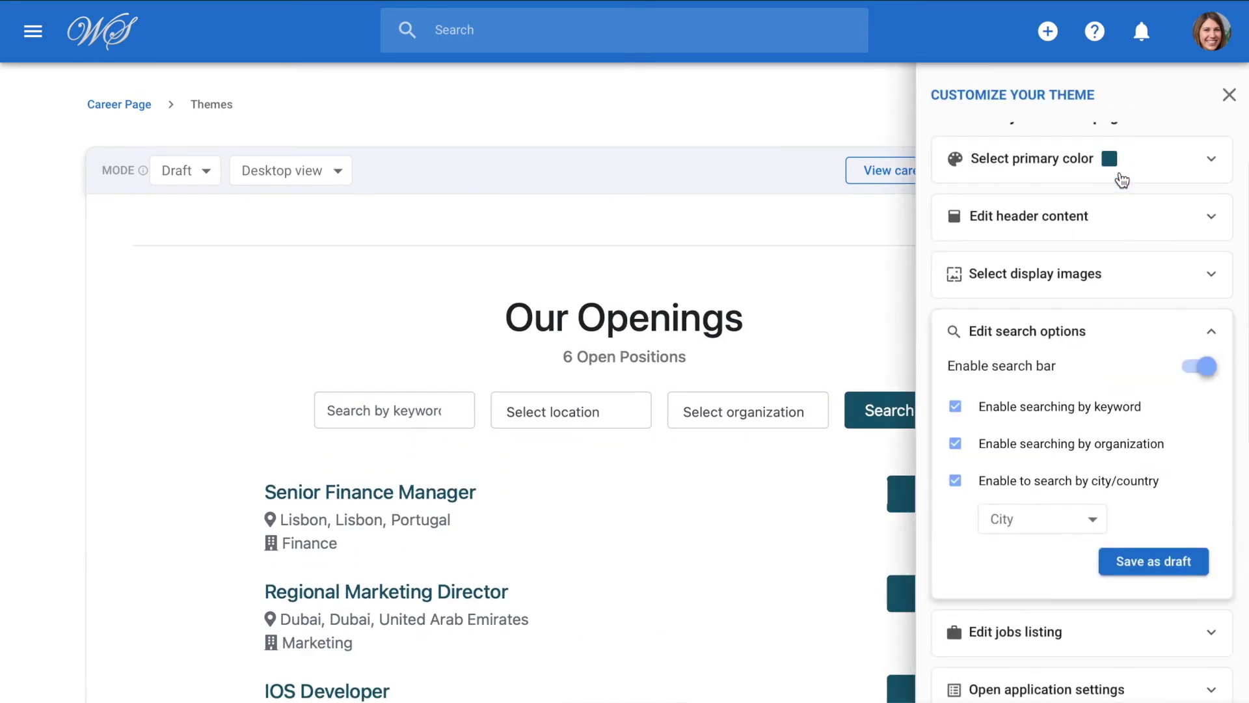
left_click(1210, 330)
Check that the jobs listing shows 50 jobs per page.
left_click(1209, 538)
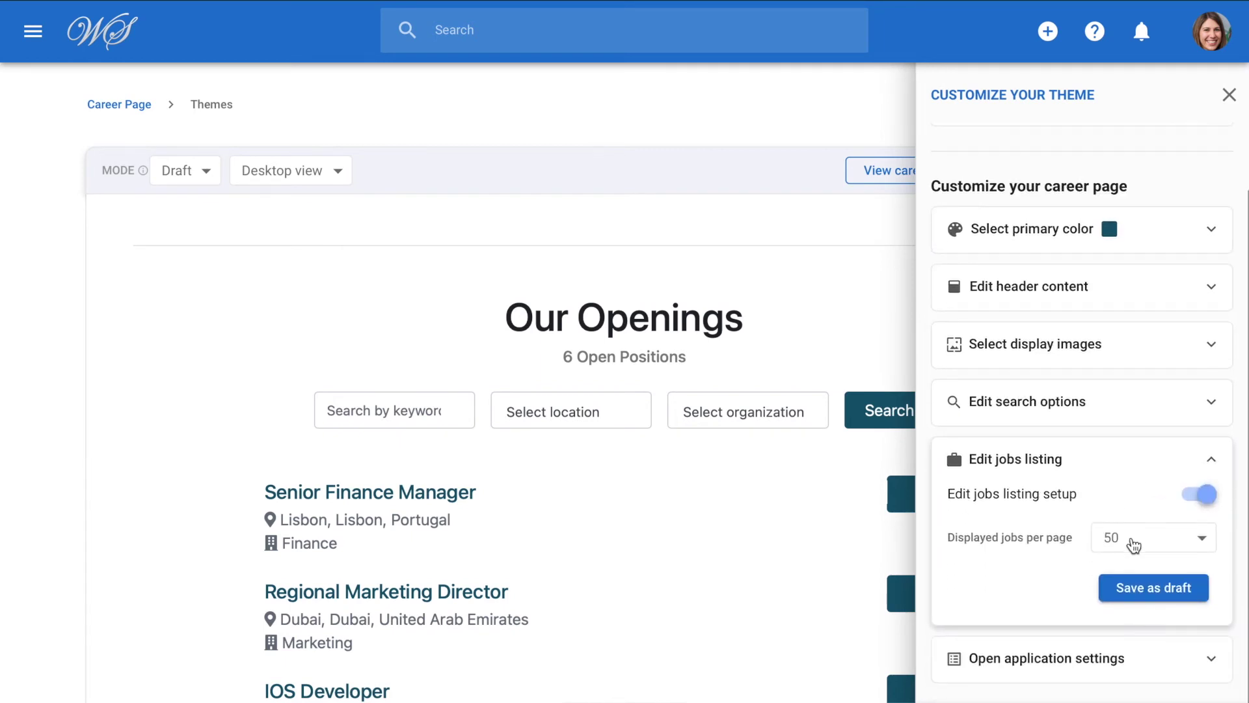
scroll(755, 599, "down", 3)
scroll(753, 597, "down", 5)
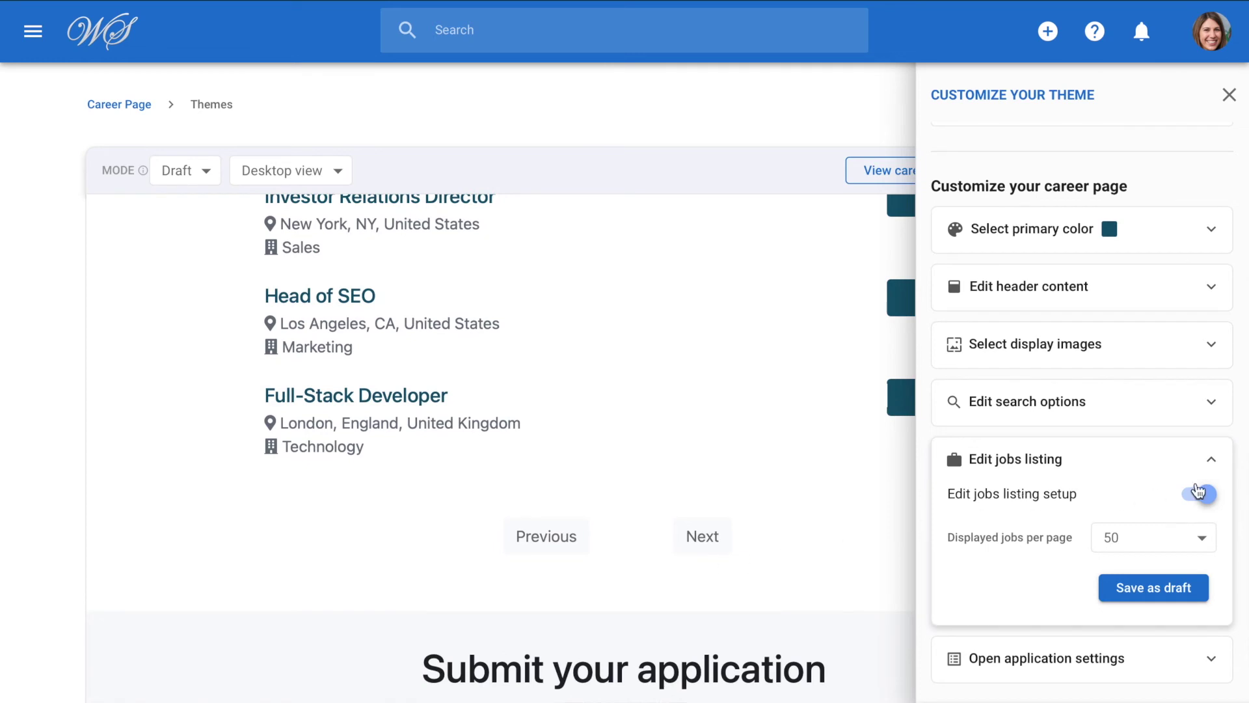
left_click(1214, 464)
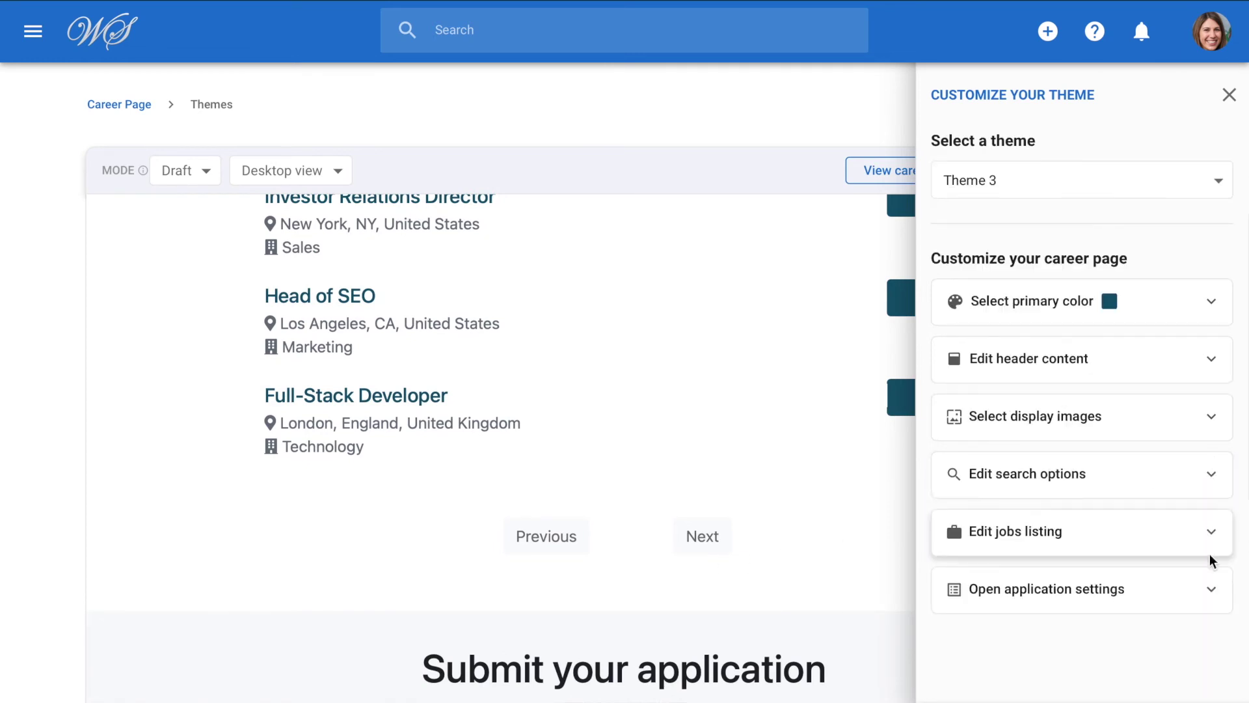
Review the open application title 'Submit your application', 'Apply now' button and description.
left_click(1211, 588)
scroll(1147, 588, "down", 3)
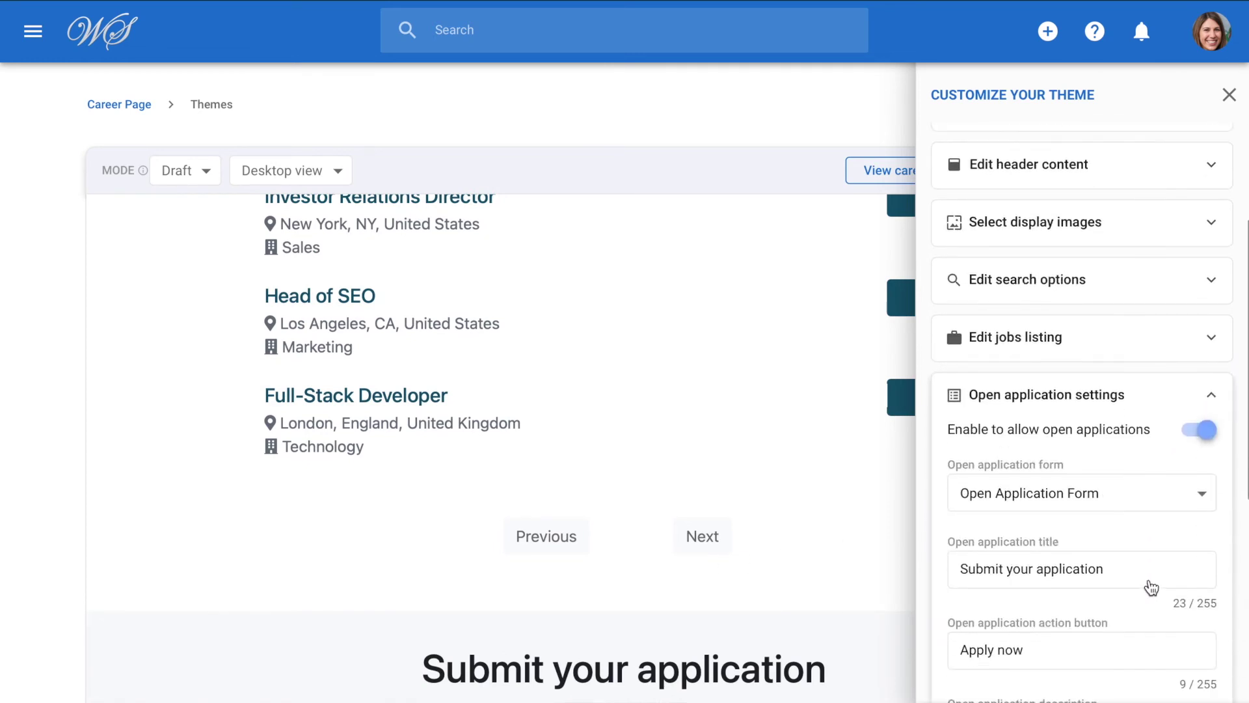
scroll(821, 630, "down", 2)
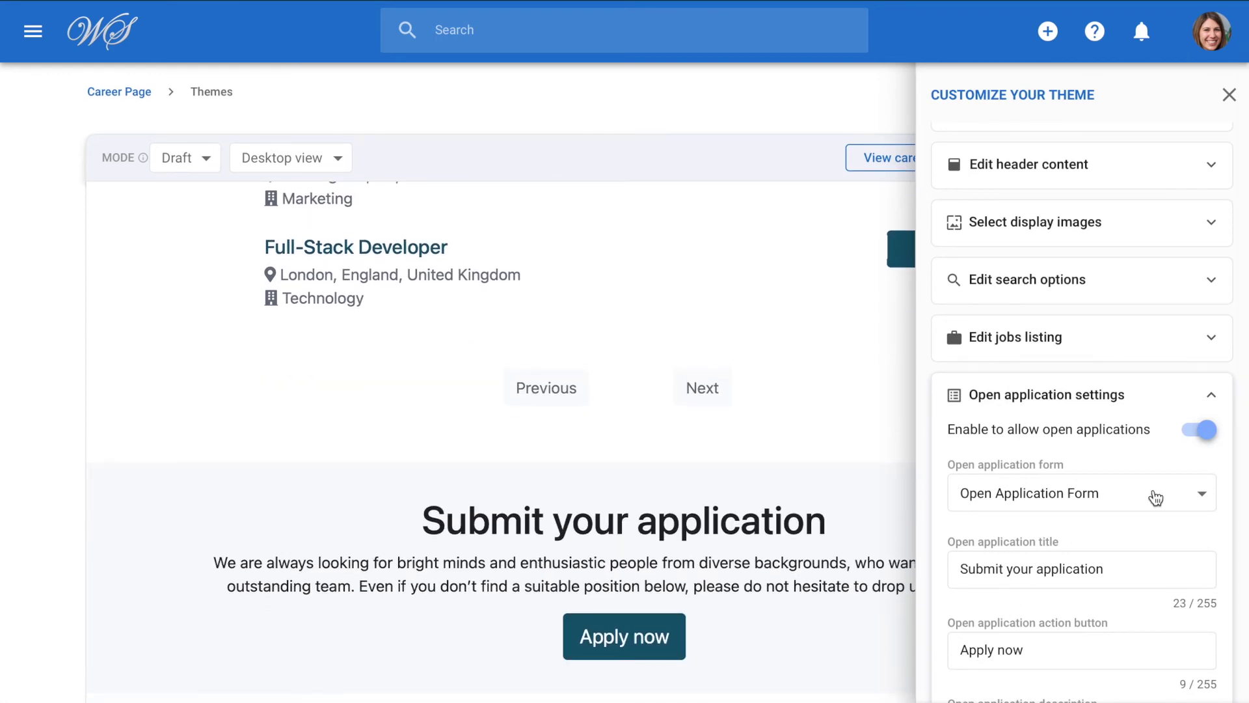
scroll(1156, 498, "down", 4)
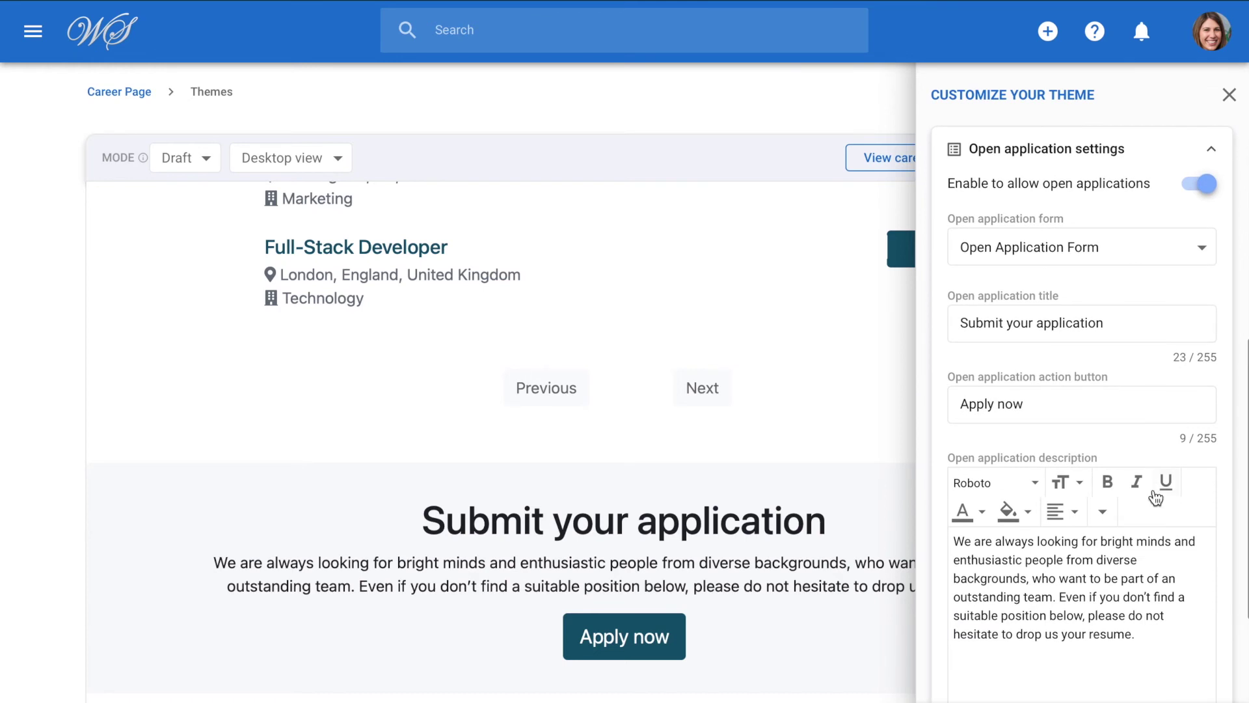
scroll(1130, 260, "down", 2)
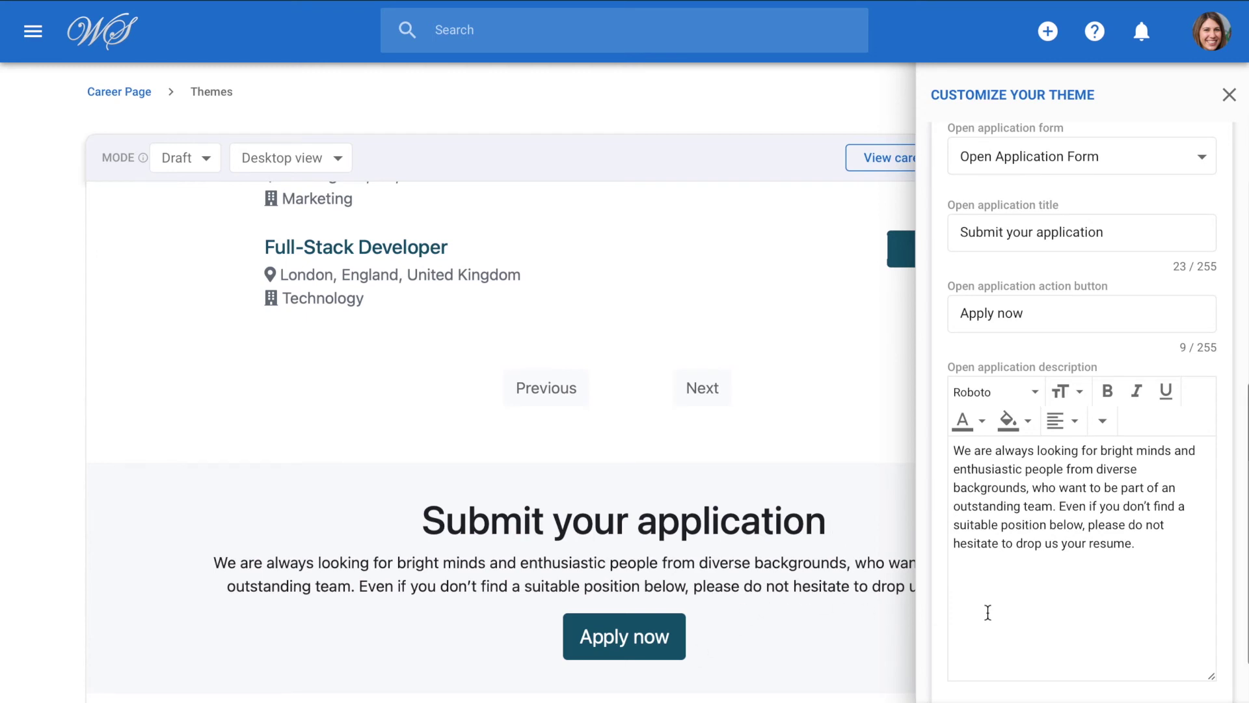
scroll(990, 608, "down", 2)
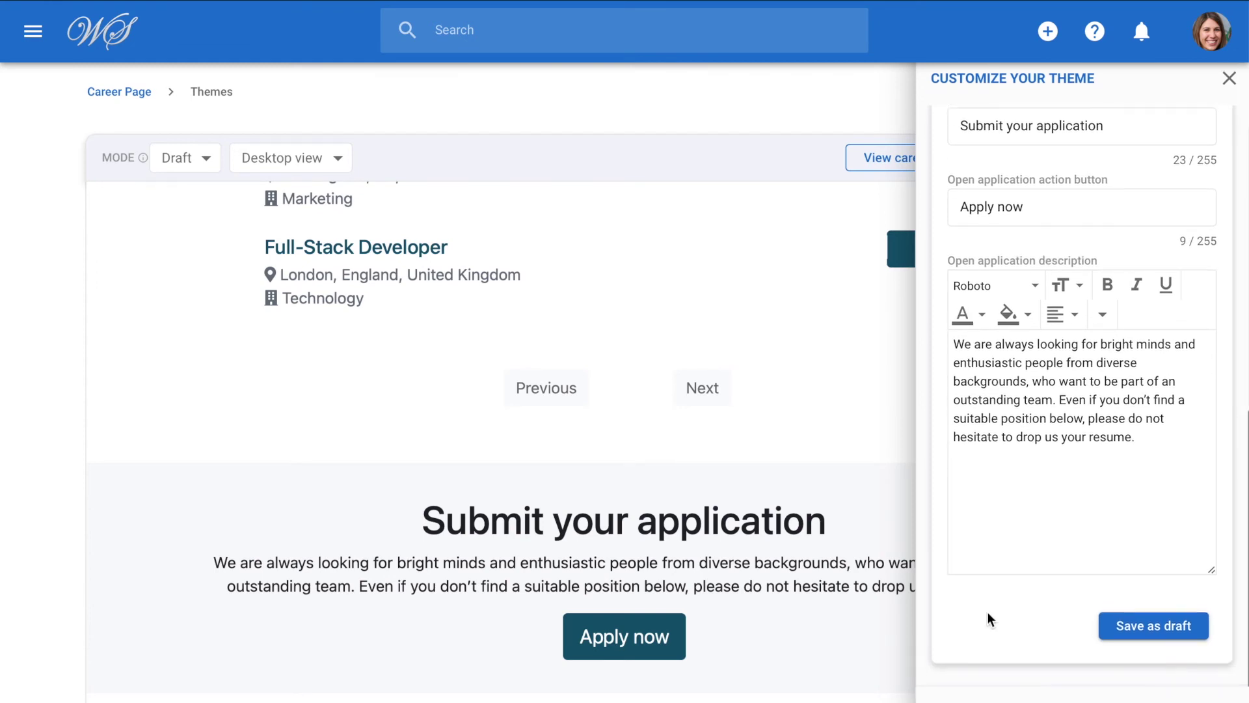
scroll(1138, 195, "up", 2)
scroll(1138, 195, "up", 1)
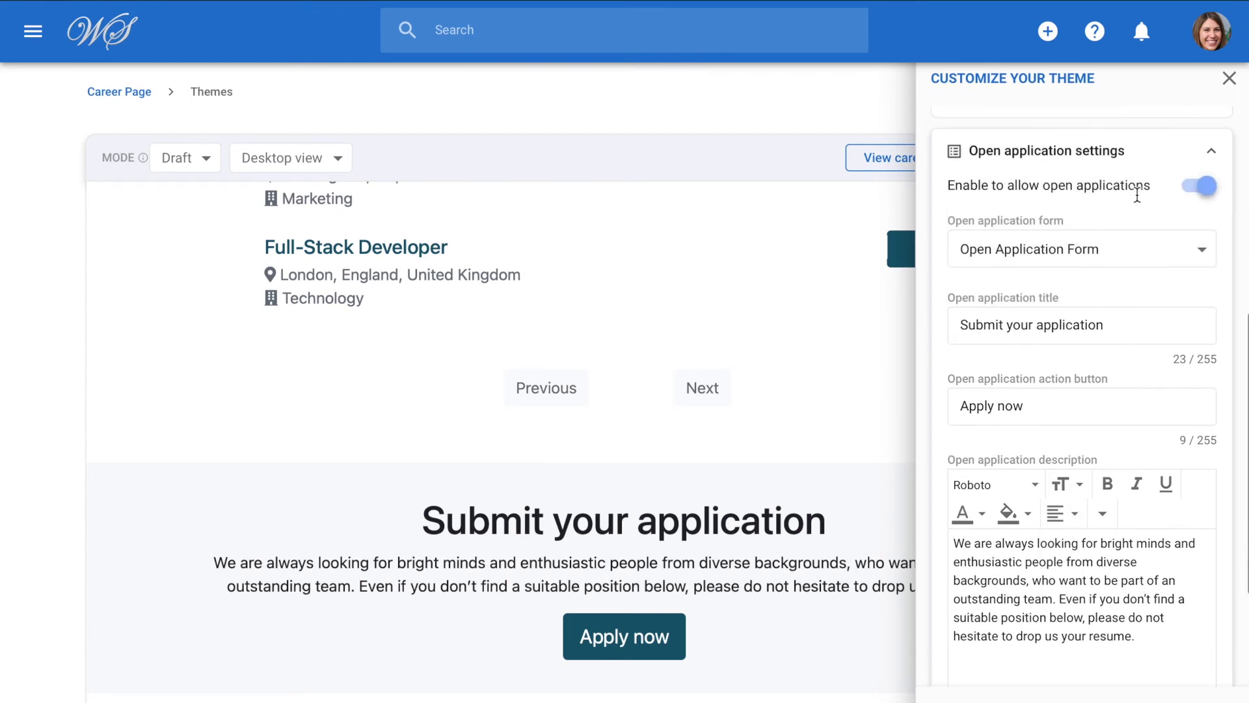
left_click(1206, 160)
scroll(1114, 427, "down", 1)
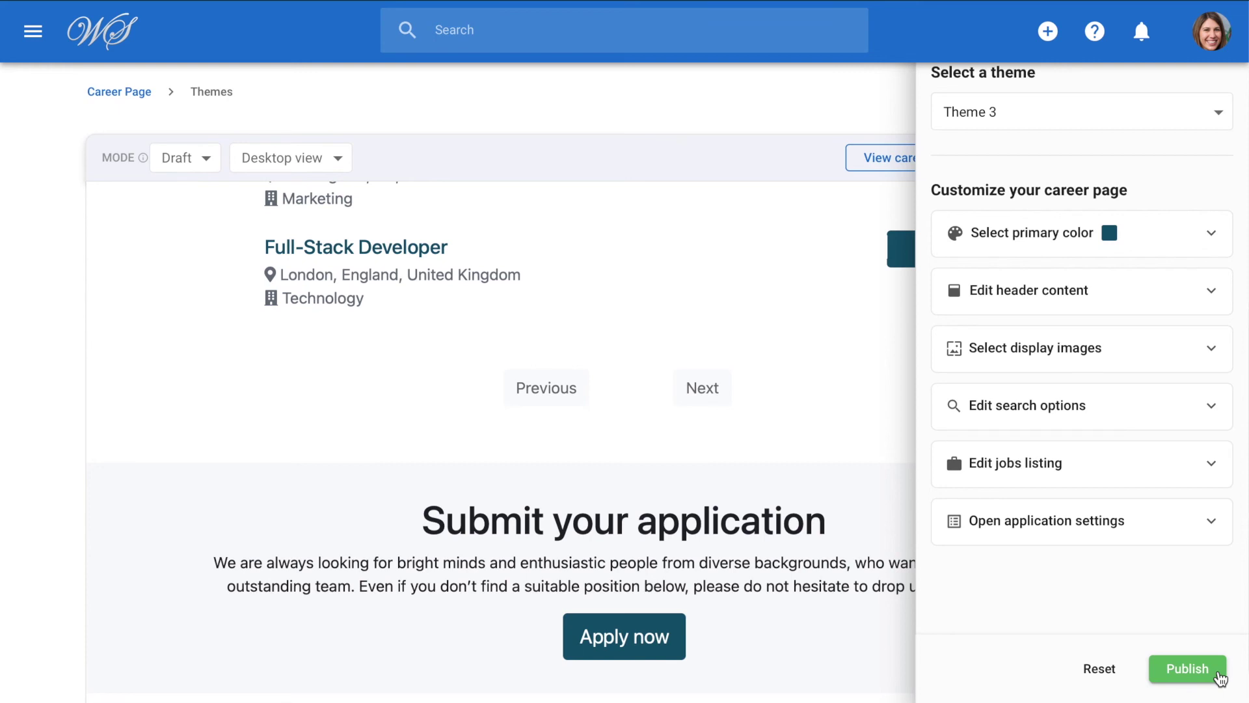
View the live career page and scroll through its six openings to 'Submit your application'.
scroll(1169, 432, "up", 2)
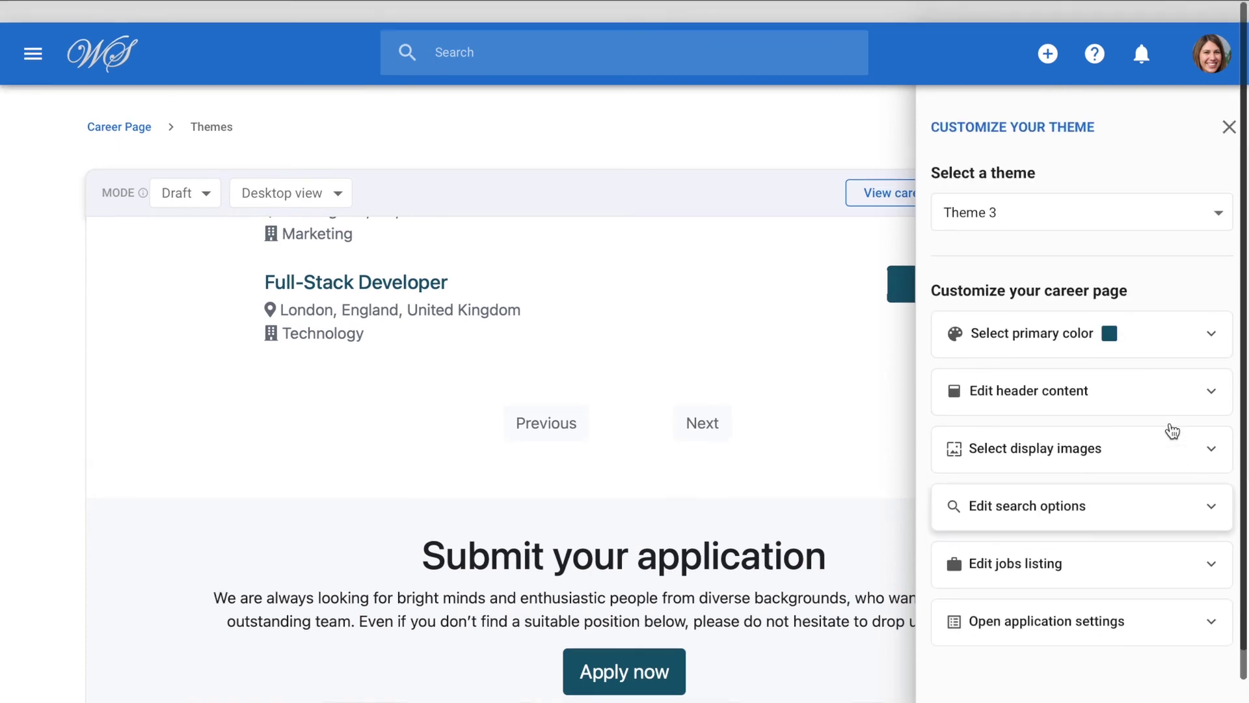
left_click(1229, 96)
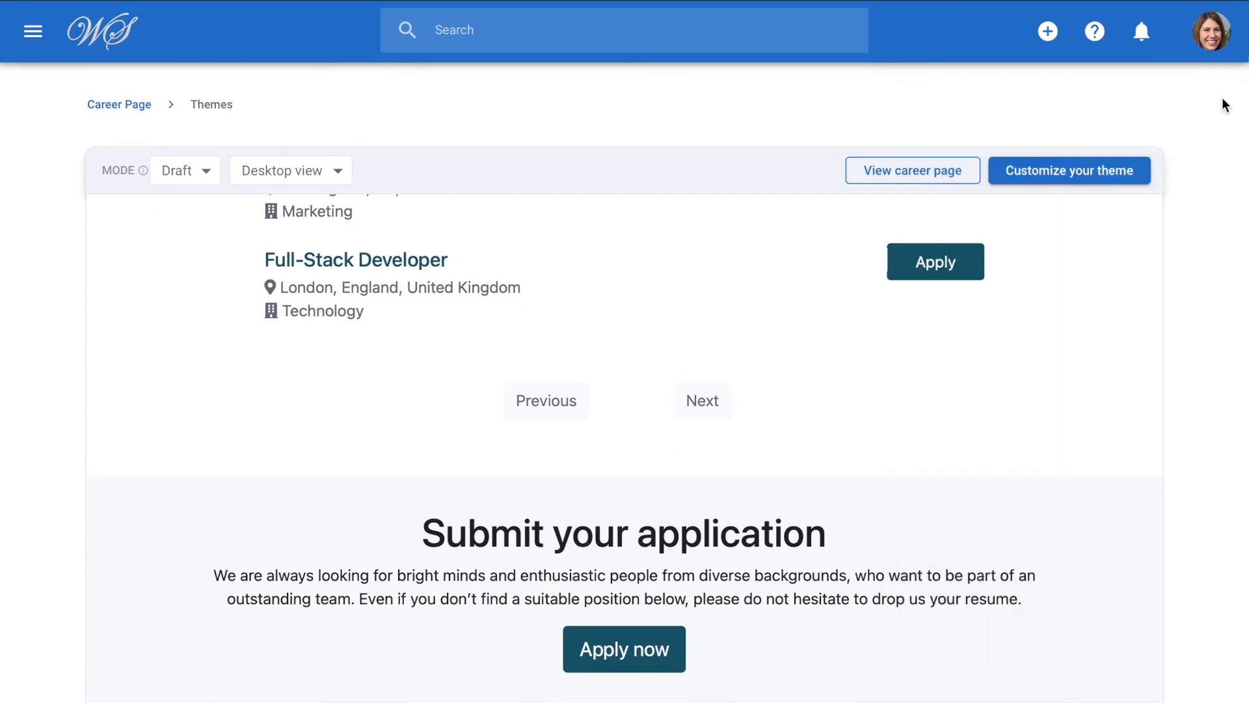
left_click(950, 171)
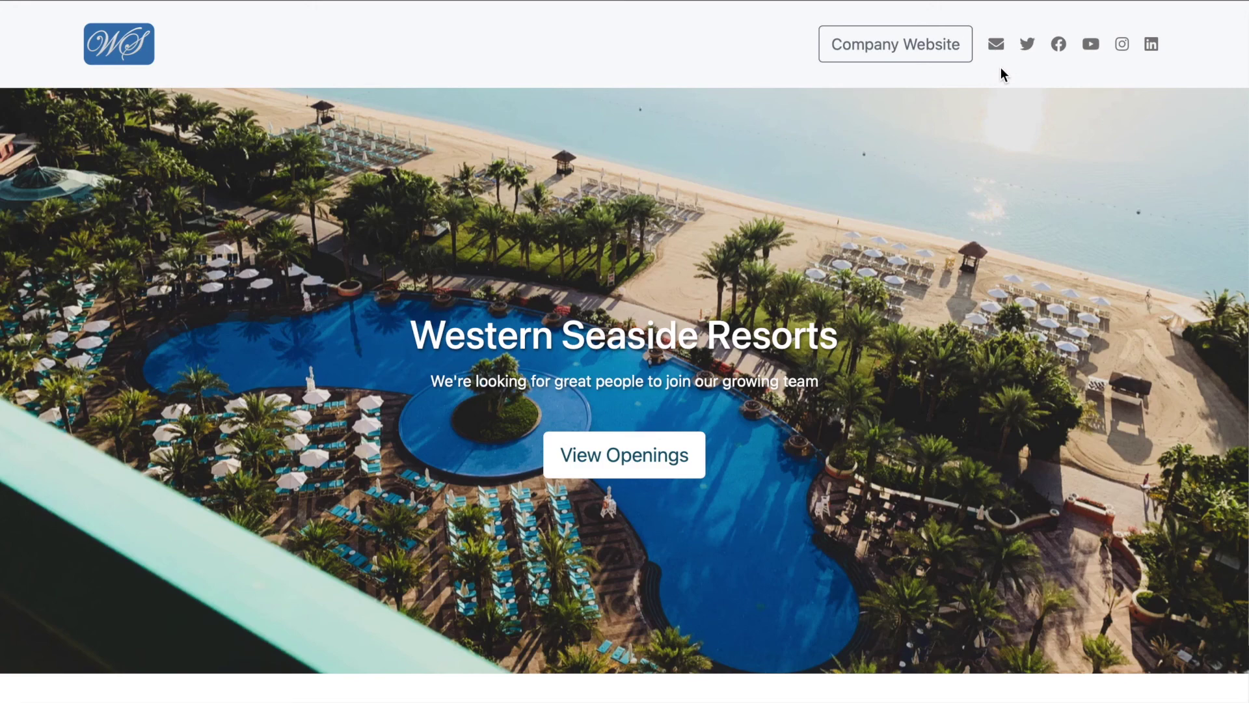
scroll(1000, 68, "down", 5)
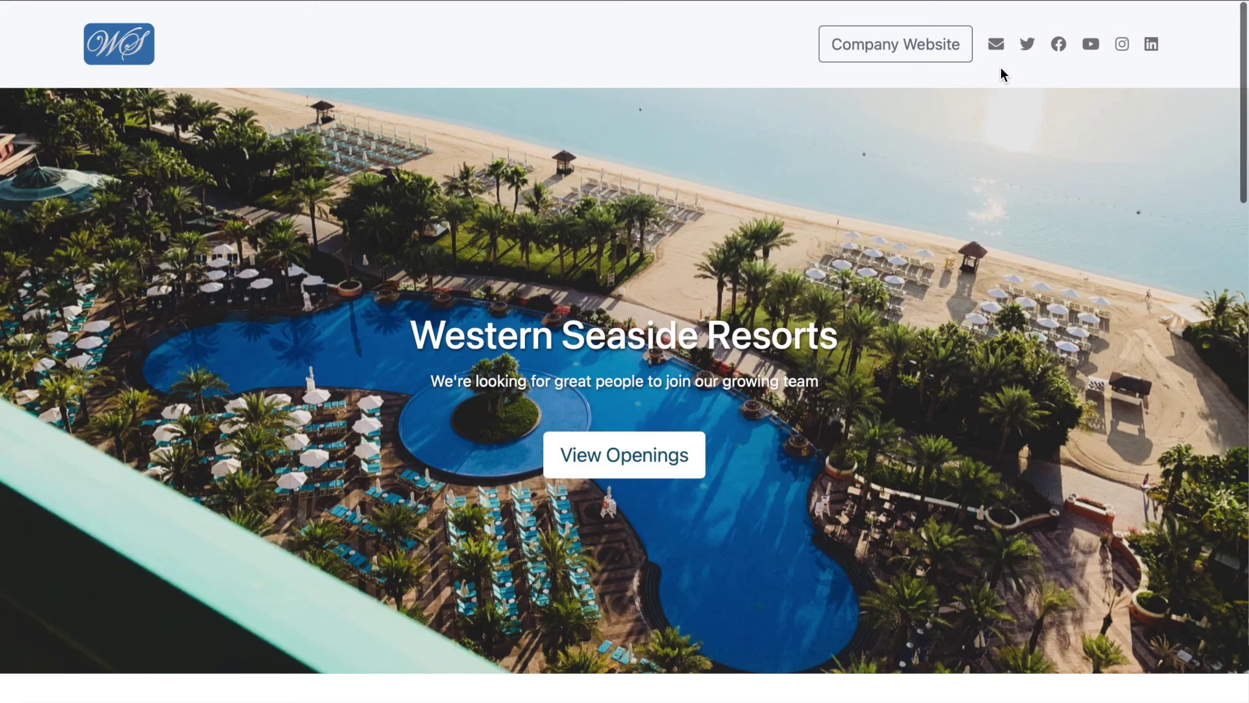
scroll(1000, 68, "down", 6)
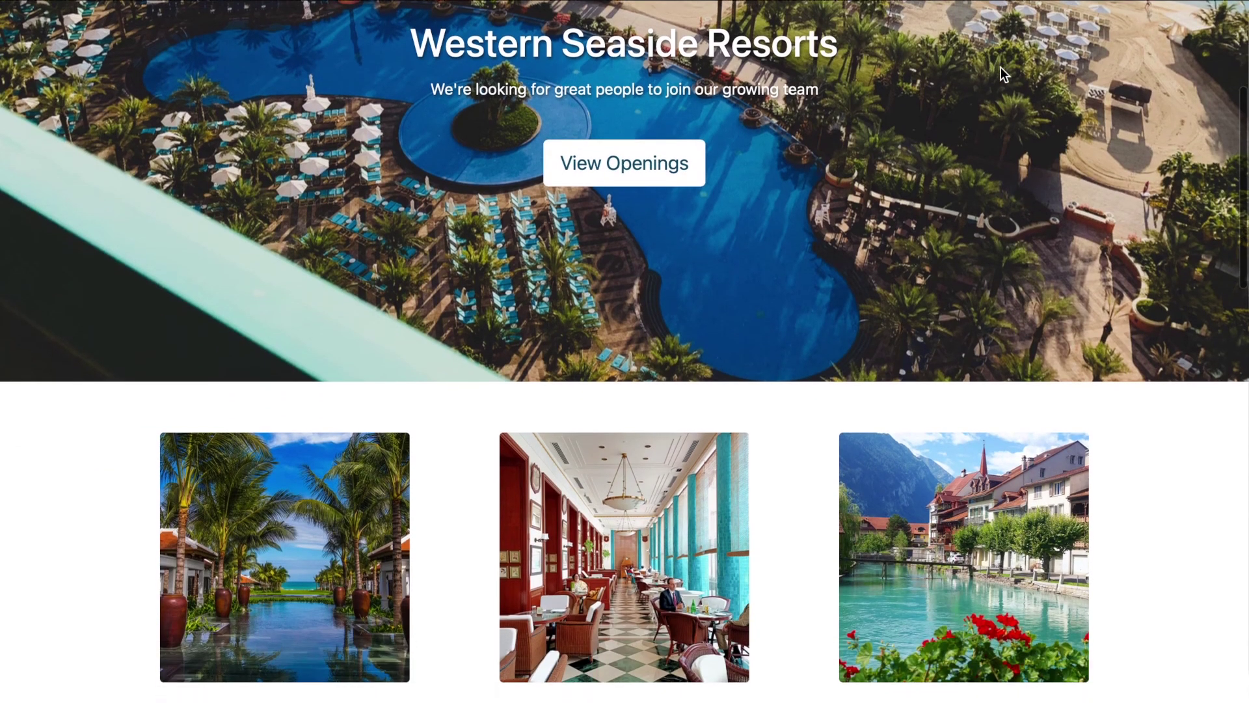
scroll(1001, 68, "down", 8)
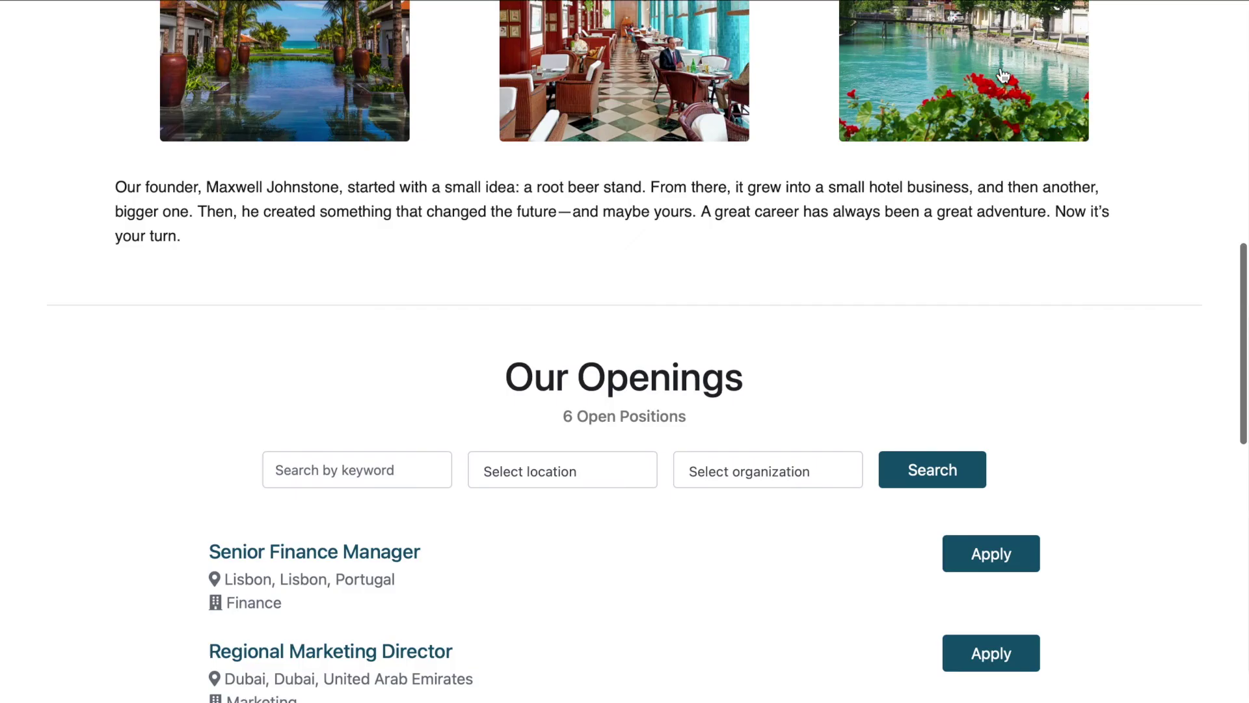
scroll(1001, 74, "down", 1)
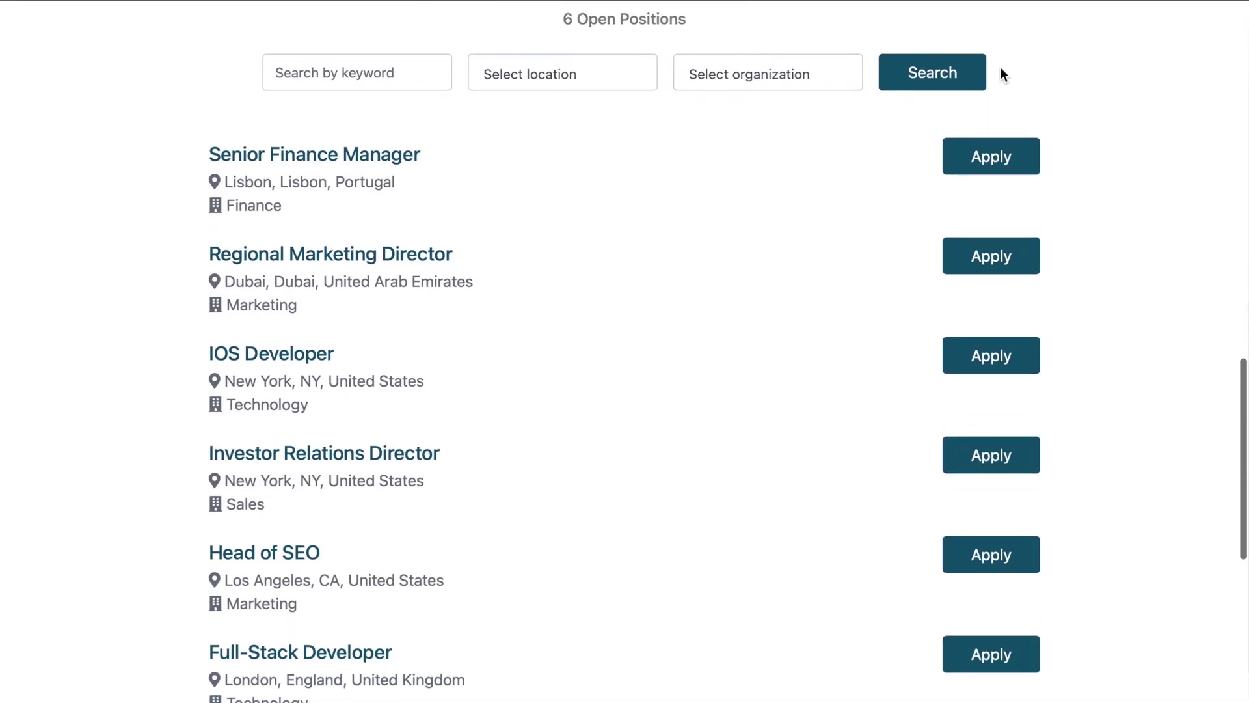
scroll(1000, 74, "down", 6)
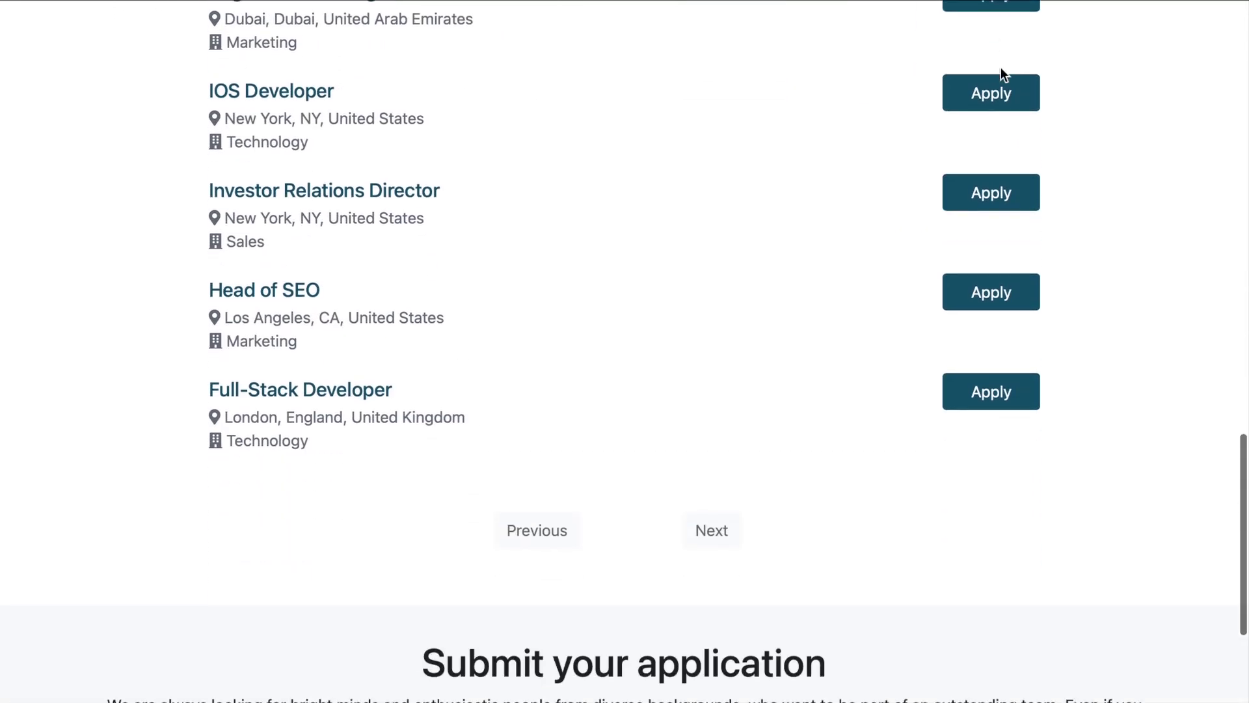
scroll(750, 603, "down", 2)
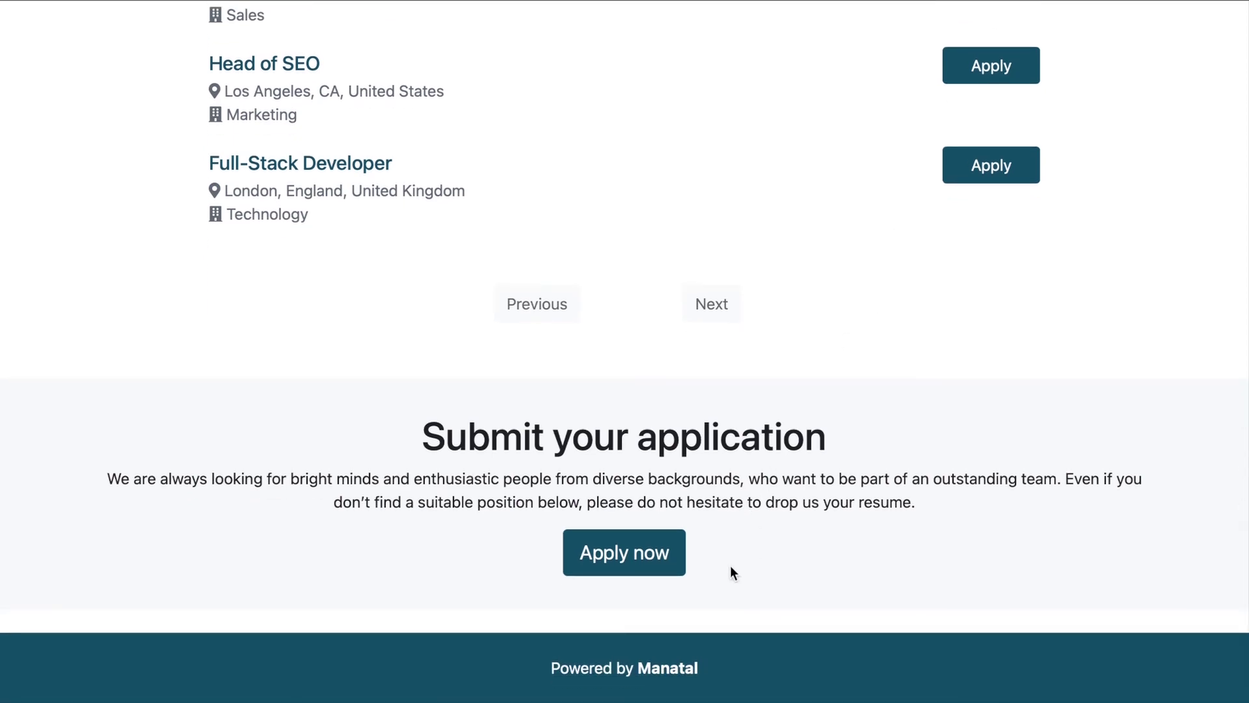
scroll(731, 566, "up", 20)
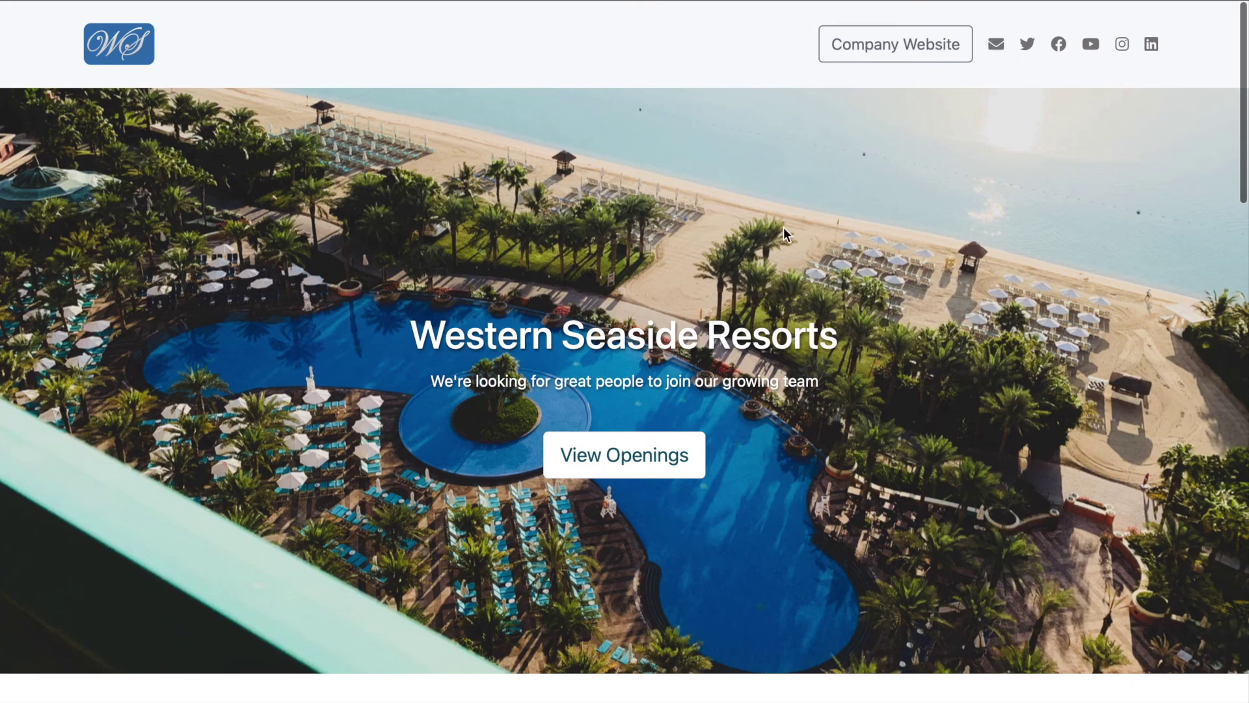